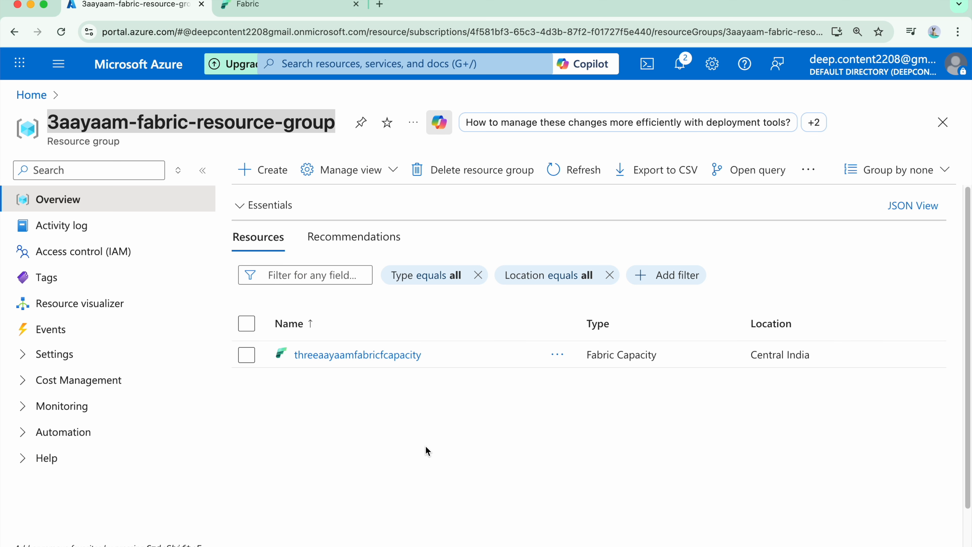
Step: Search the portal for storage, open Storage accounts and start creating a new storage account
key(g)
key(slash)
text(storage)
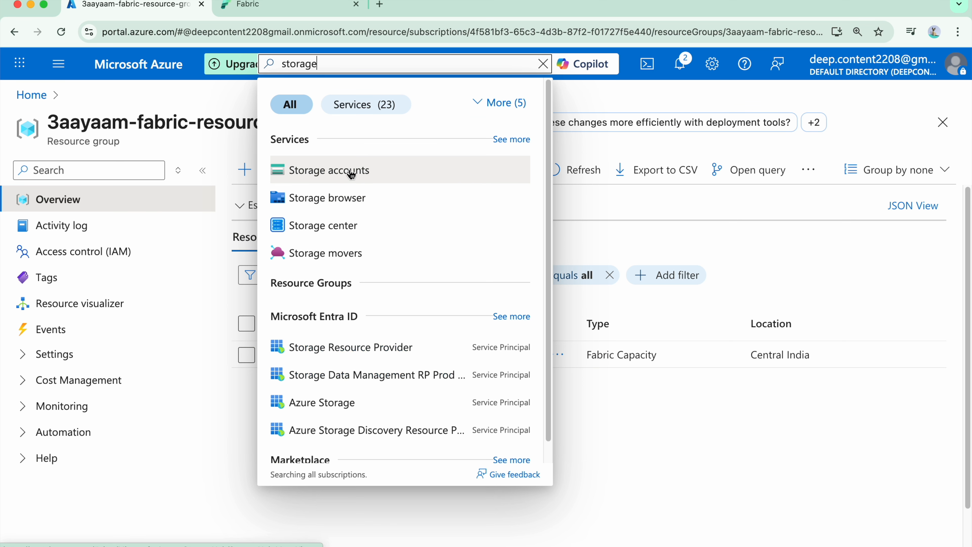
click(352, 174)
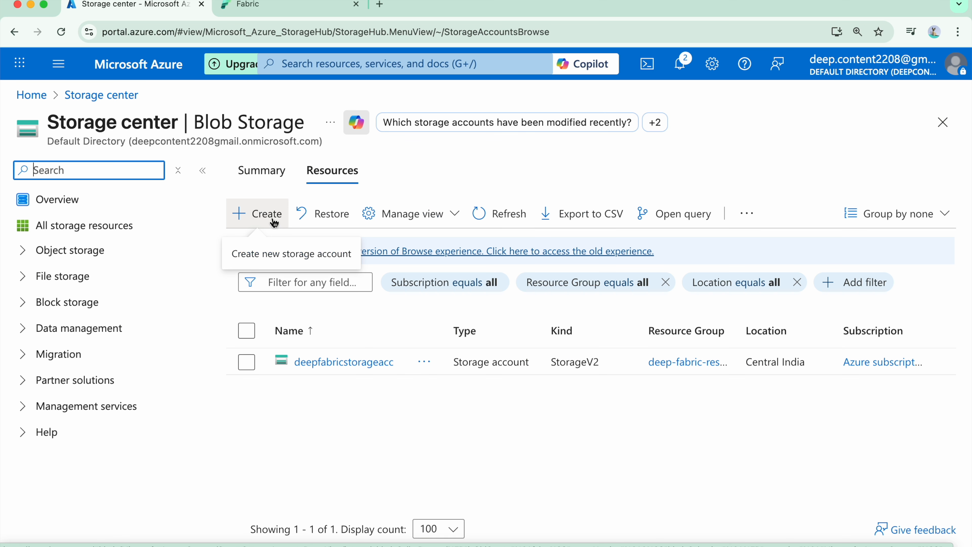
click(274, 222)
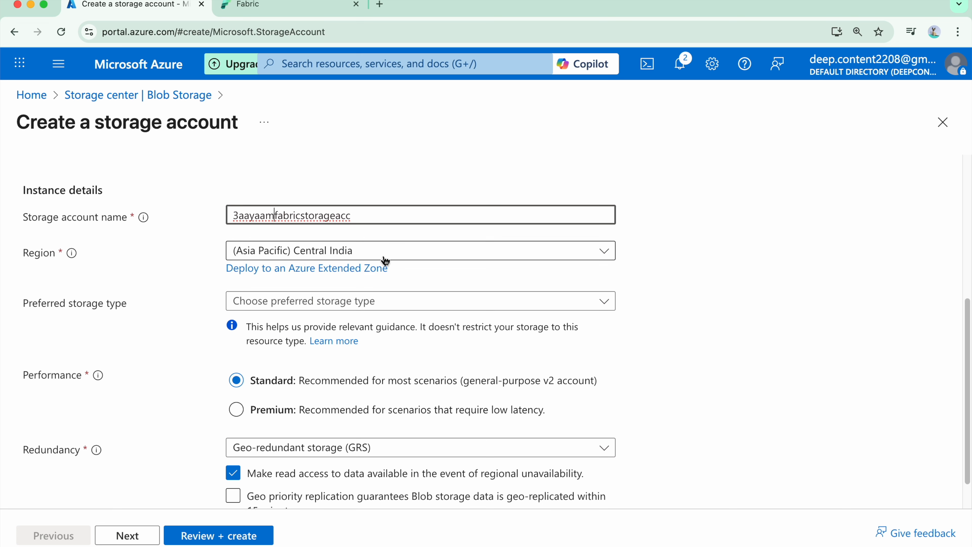
Step: Name the storage account 3aayaamfabricstorageacc and set its redundancy to Locally-redundant storage (LRS)
scroll(373, 308, down, 2)
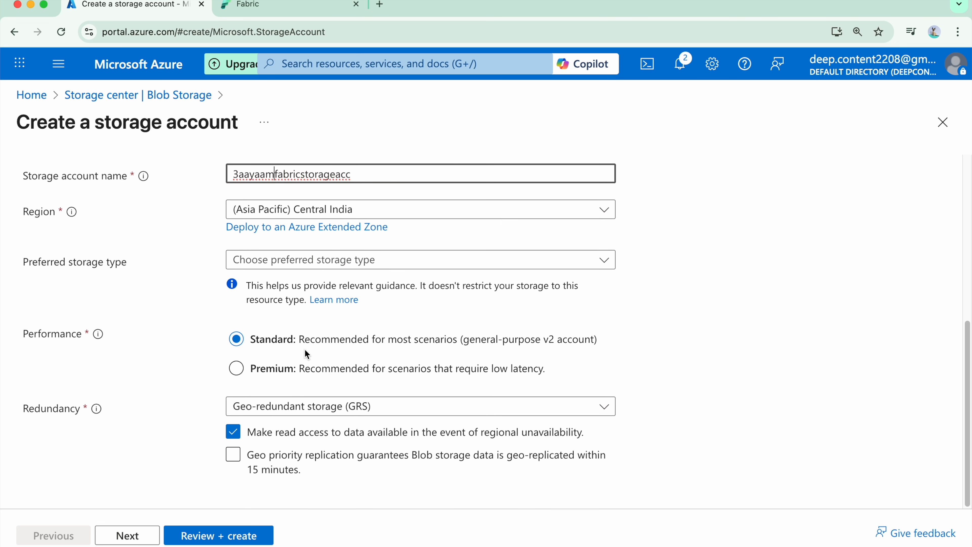
click(374, 408)
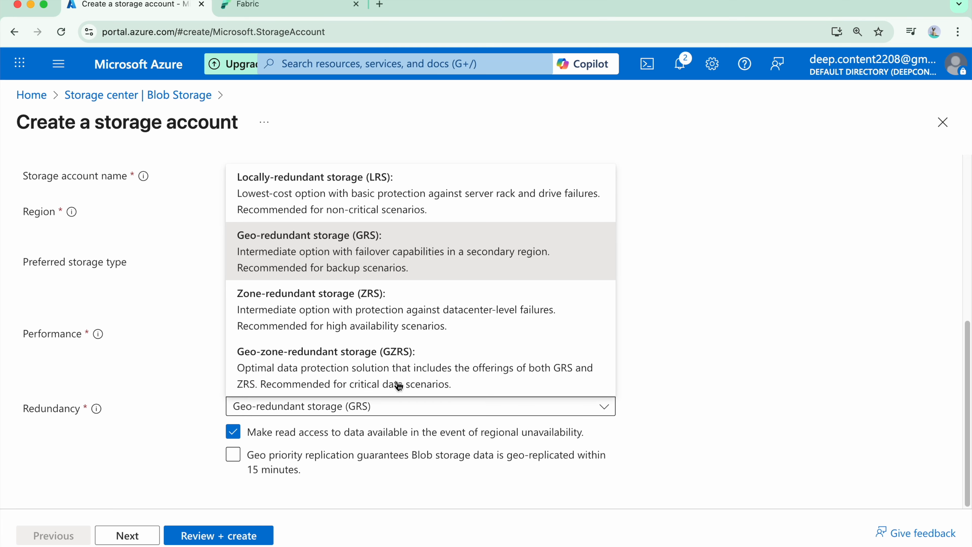
click(337, 174)
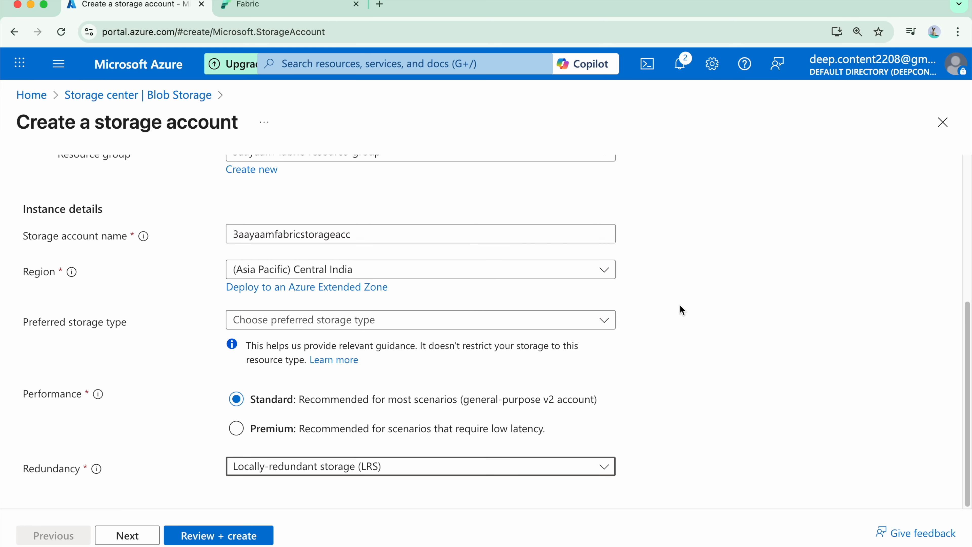
Step: Enable the hierarchical namespace in the storage account's advanced settings and review the access protocol and access tier options
click(127, 534)
scroll(273, 301, down, 1)
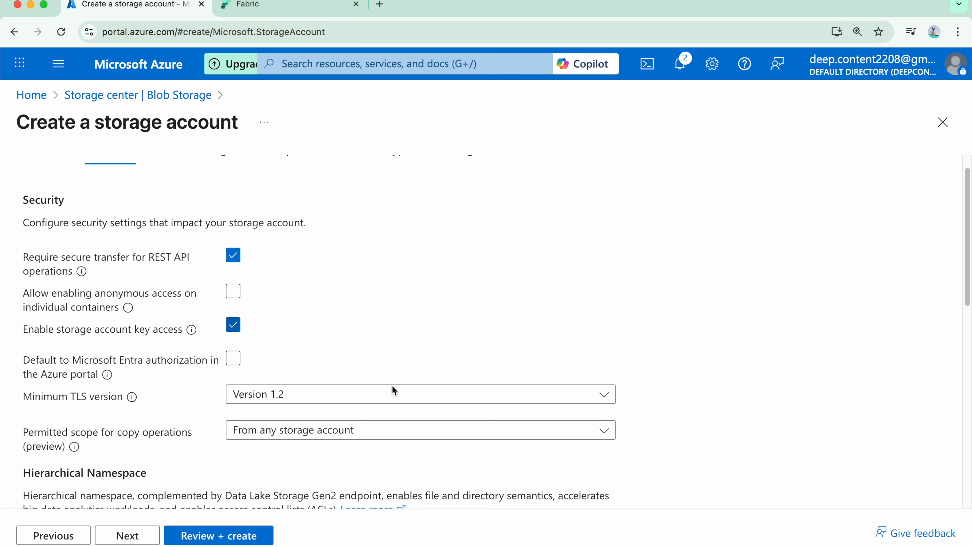
scroll(419, 379, down, 5)
scroll(417, 336, down, 1)
click(233, 325)
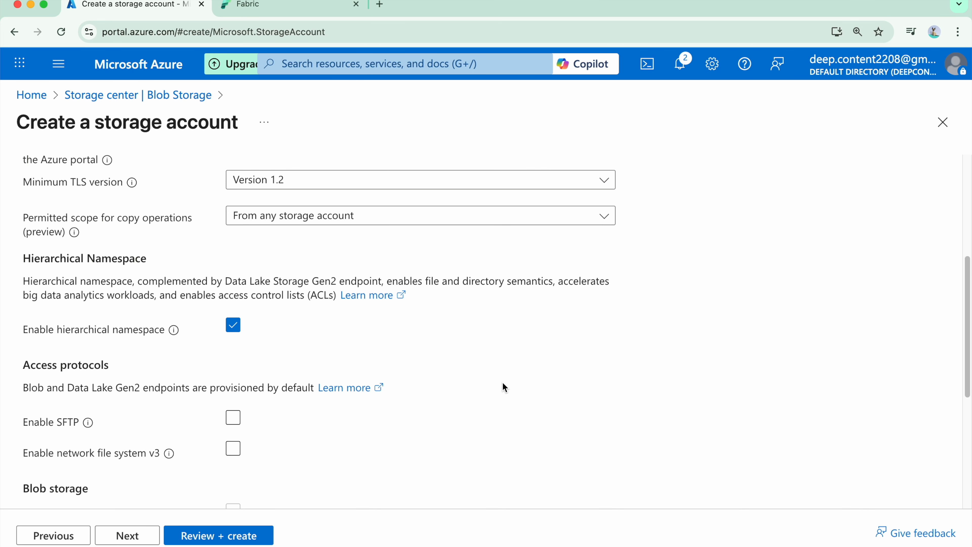
scroll(421, 357, down, 5)
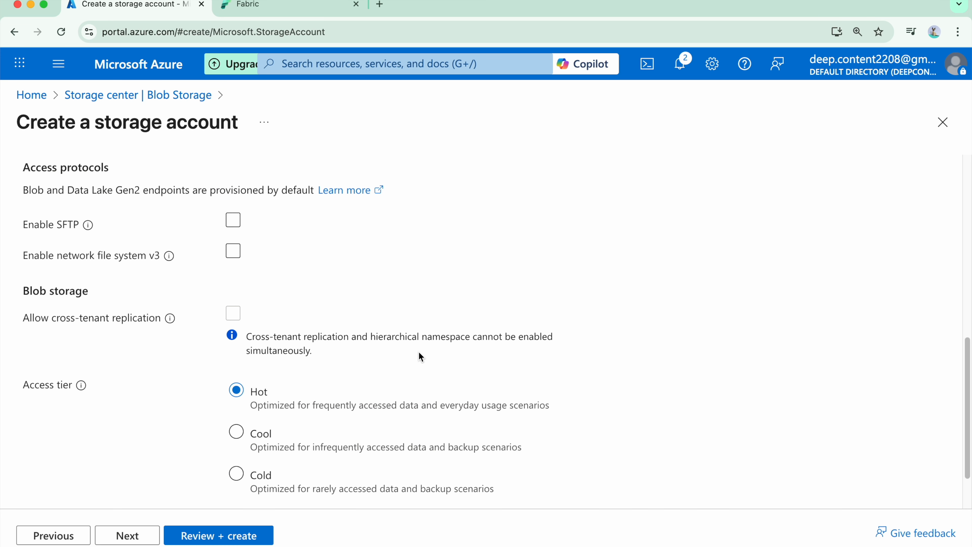
scroll(296, 295, up, 4)
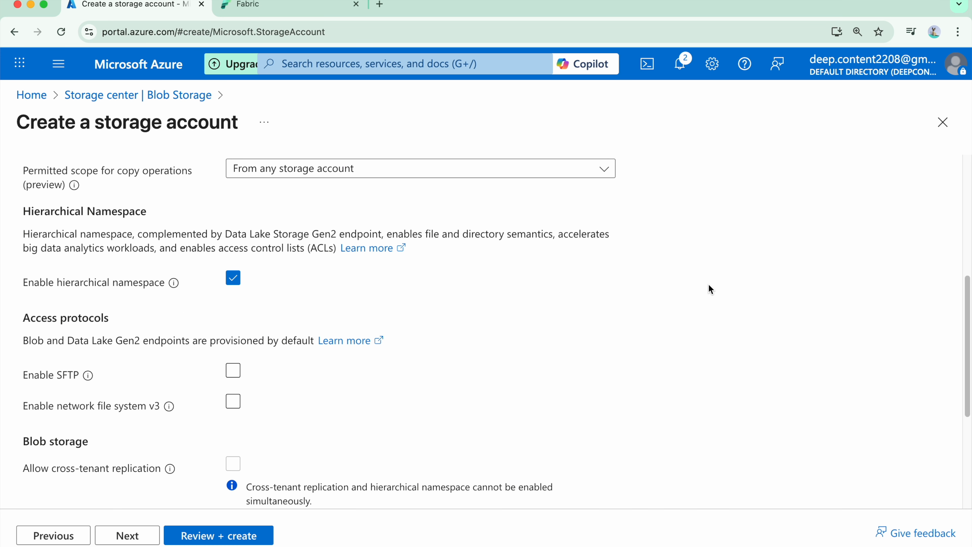
scroll(331, 406, down, 6)
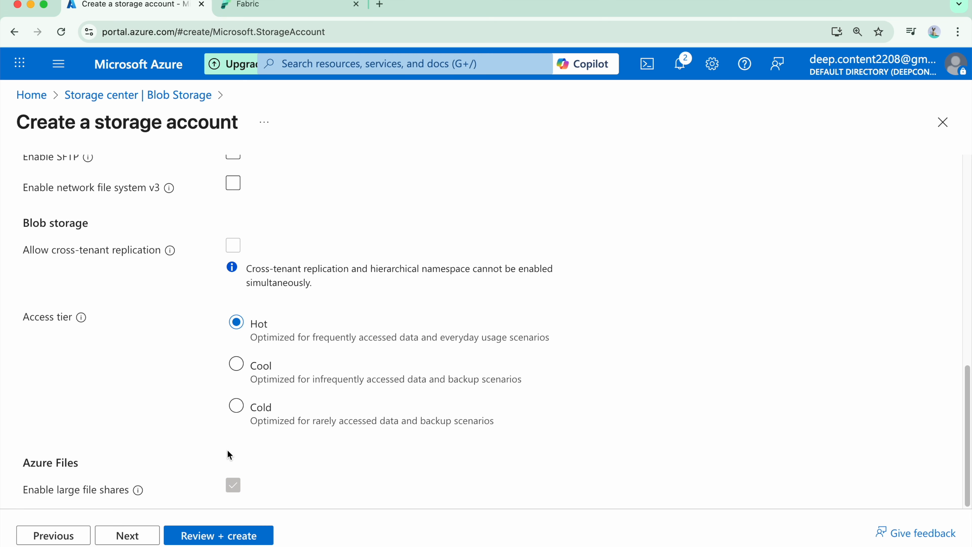
Step: Proceed to the networking settings, keep public access from all networks, and start a private endpoint named 3aayaam-fabric-private-endpoint
click(127, 536)
scroll(324, 365, down, 1)
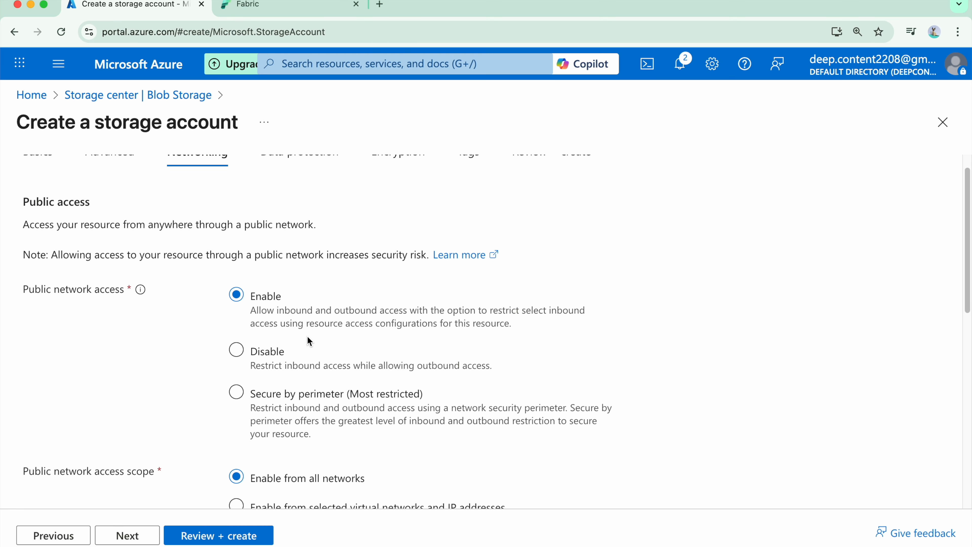
scroll(185, 291, down, 1)
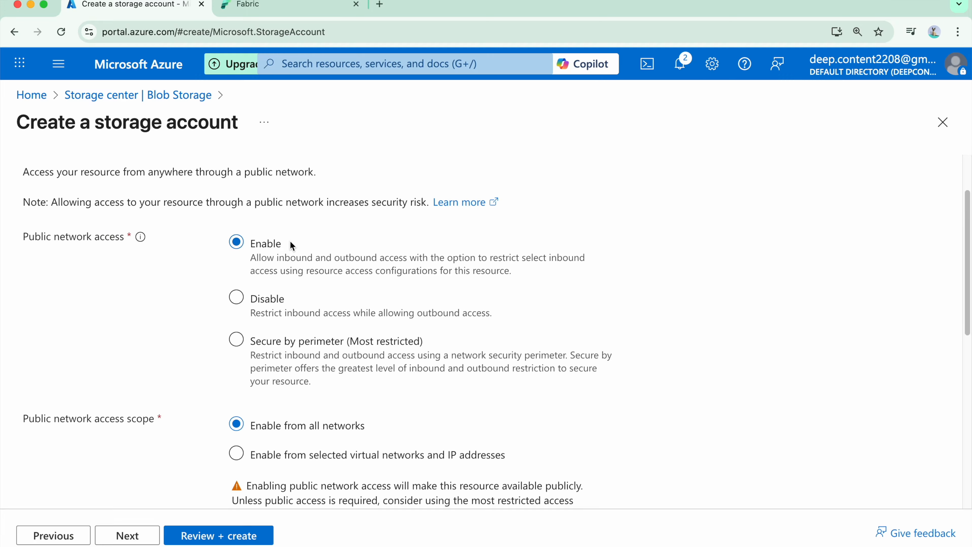
scroll(316, 309, down, 3)
scroll(316, 308, down, 3)
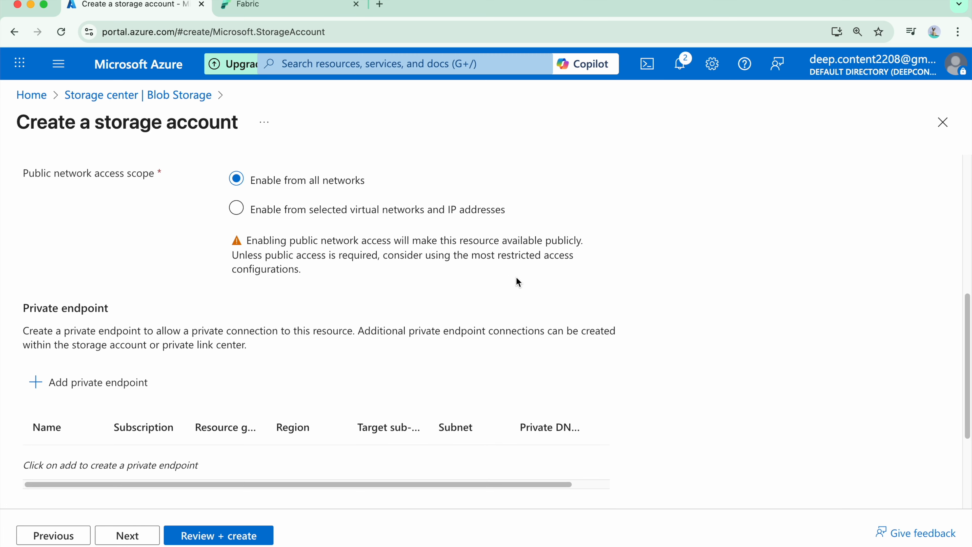
scroll(316, 306, down, 2)
scroll(341, 270, up, 1)
click(104, 275)
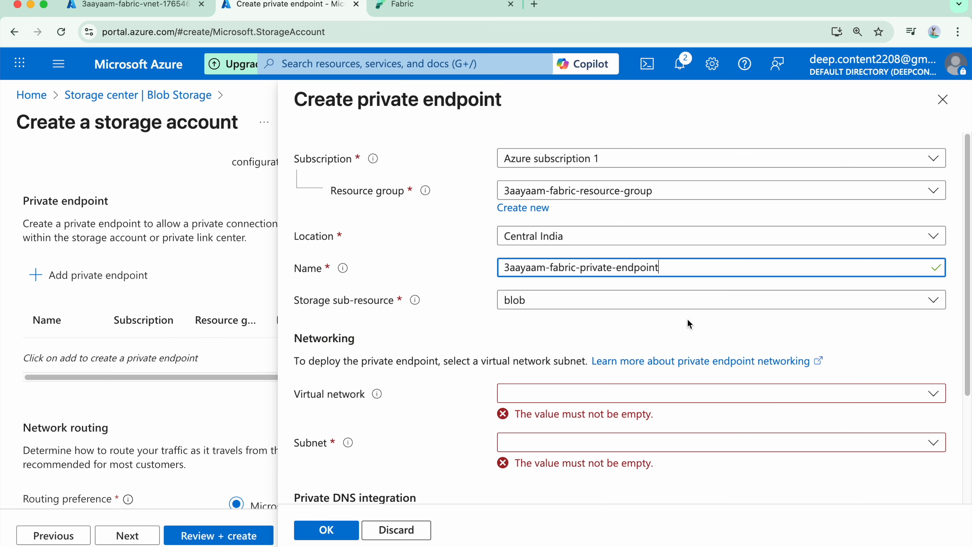
Step: Attach the private endpoint to 3aayaam-fabric-vnet and subnet 3aayaam-fabric-vnet-pub-subnet-1, keeping private DNS zone integration, and confirm it
click(655, 397)
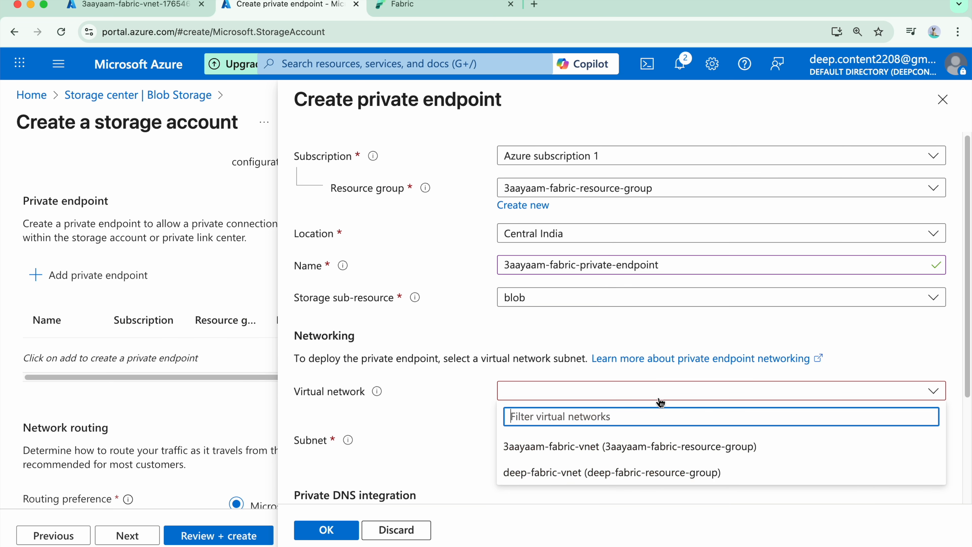
click(630, 451)
scroll(670, 335, down, 3)
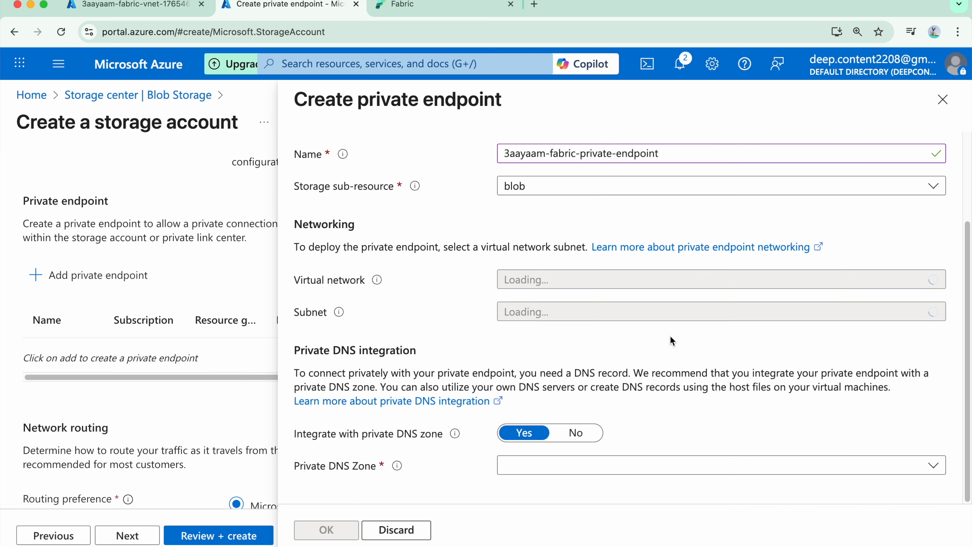
click(710, 325)
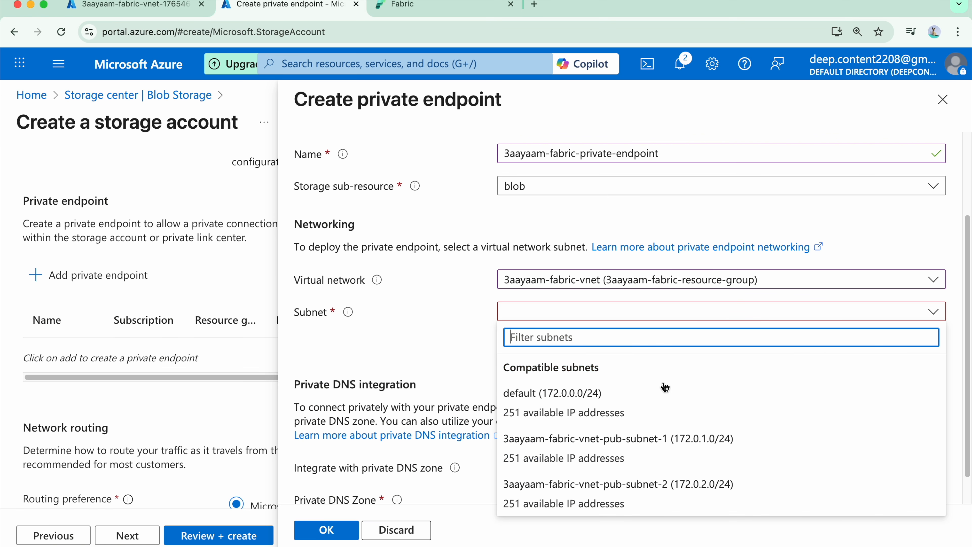
click(714, 451)
scroll(313, 298, down, 2)
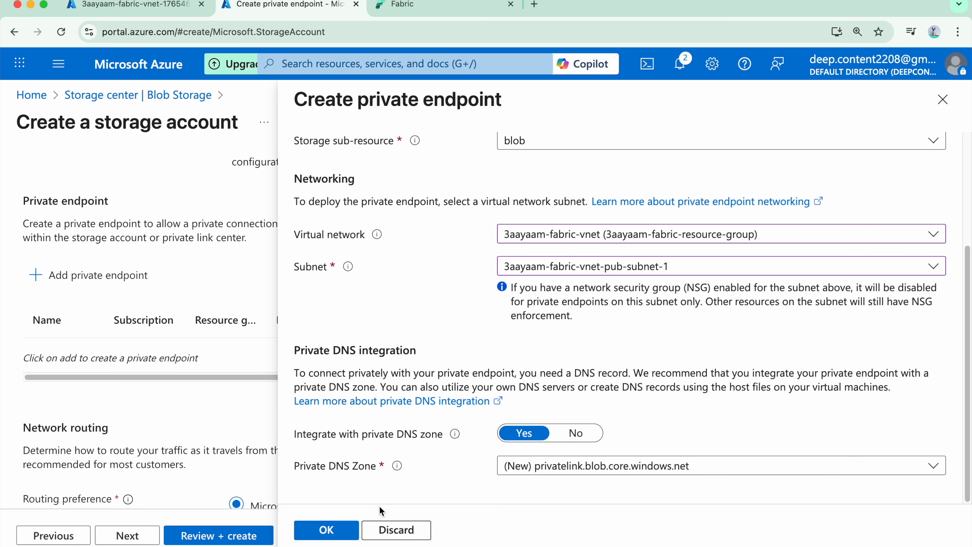
click(321, 529)
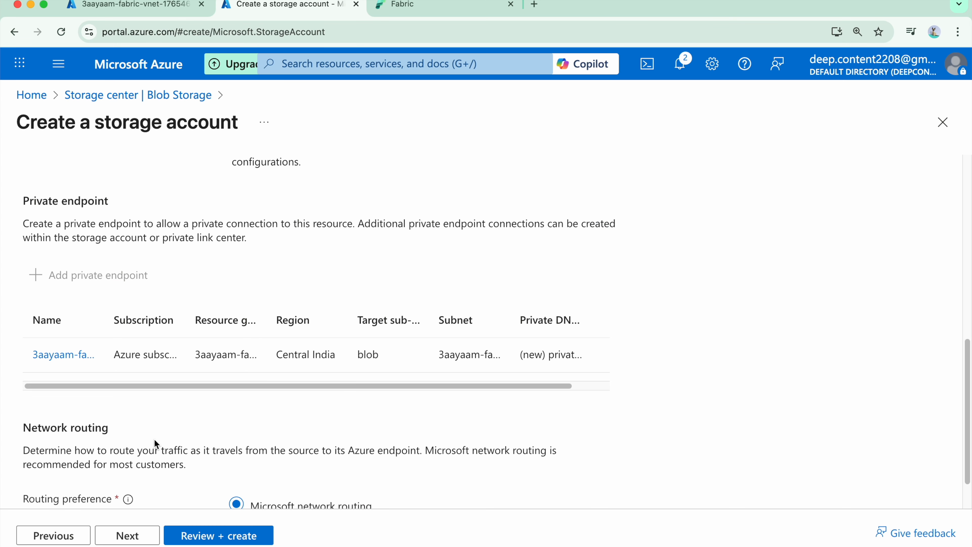
Step: Check the private endpoint's full name, review the storage account's configuration and deploy it
drag(110, 320, 320, 320)
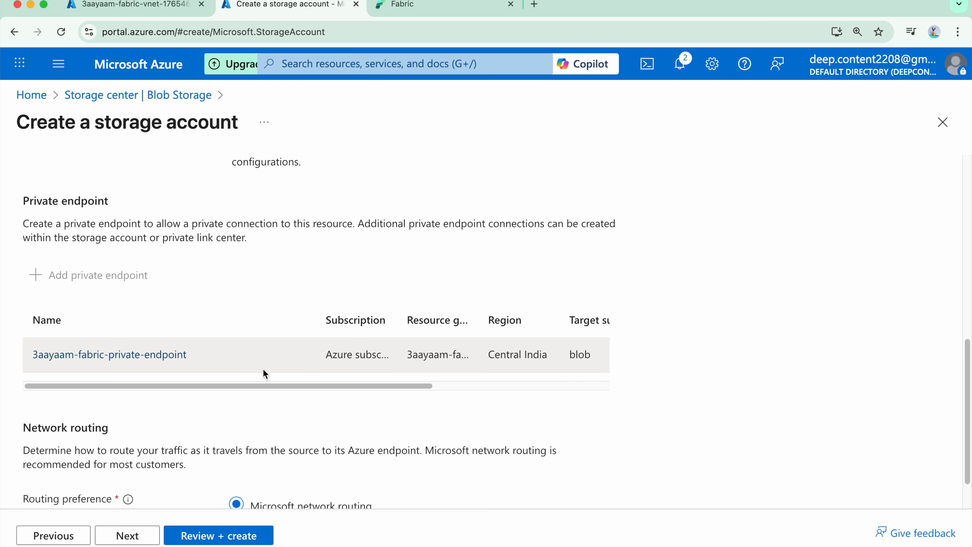
scroll(273, 398, down, 3)
click(219, 536)
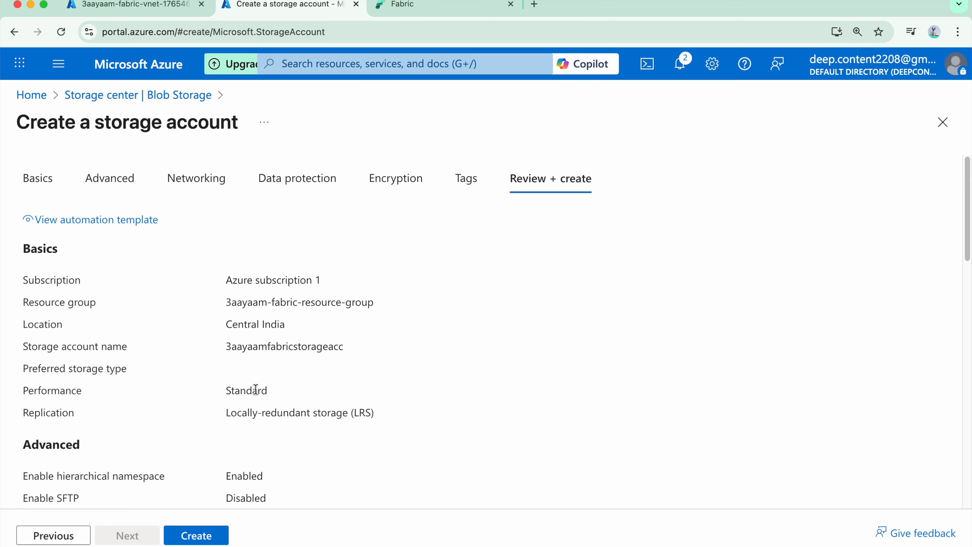
click(195, 535)
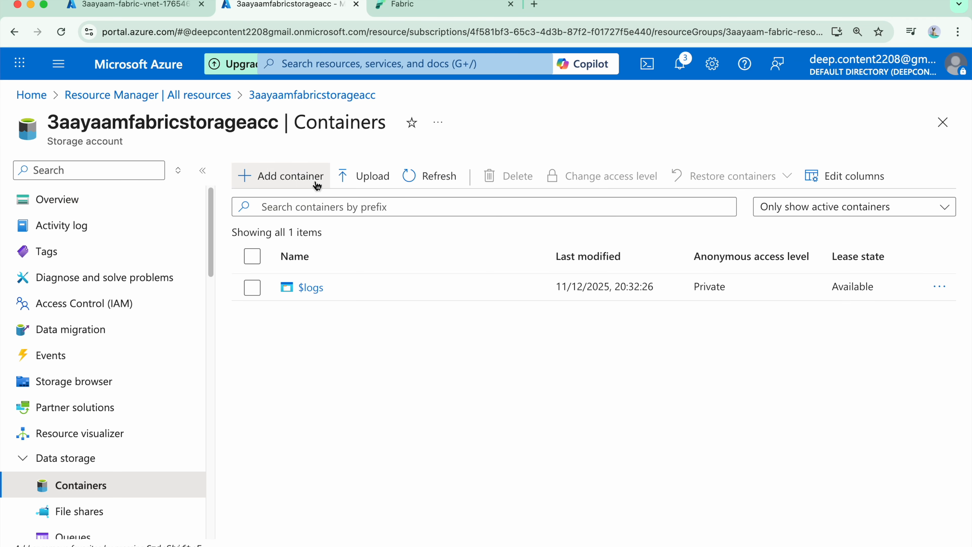
Step: Add a container named 3aayaam-fabric-adls-container to the storage account and upload finance_account_data_1.csv into it
click(314, 175)
text(3aayaam-fabric-vnet-pub-subnet)
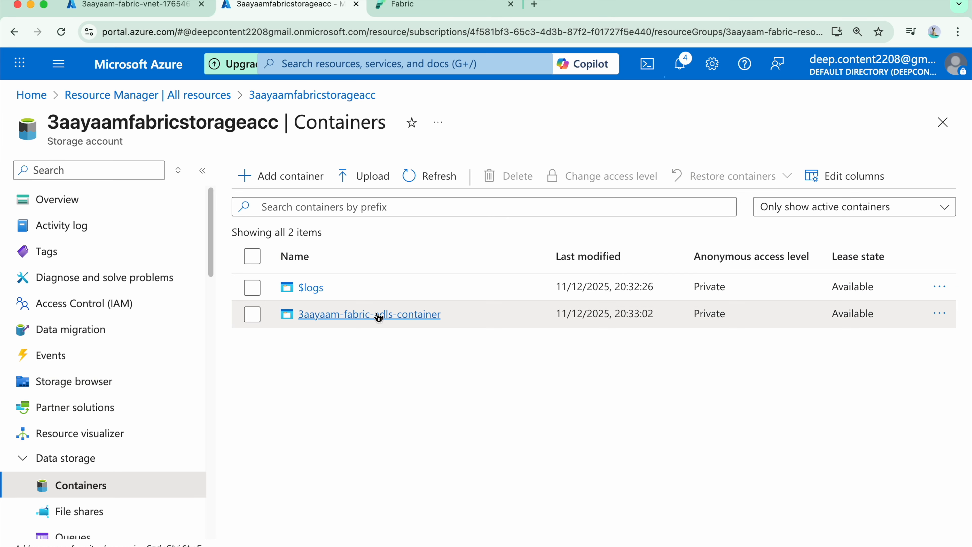
click(379, 315)
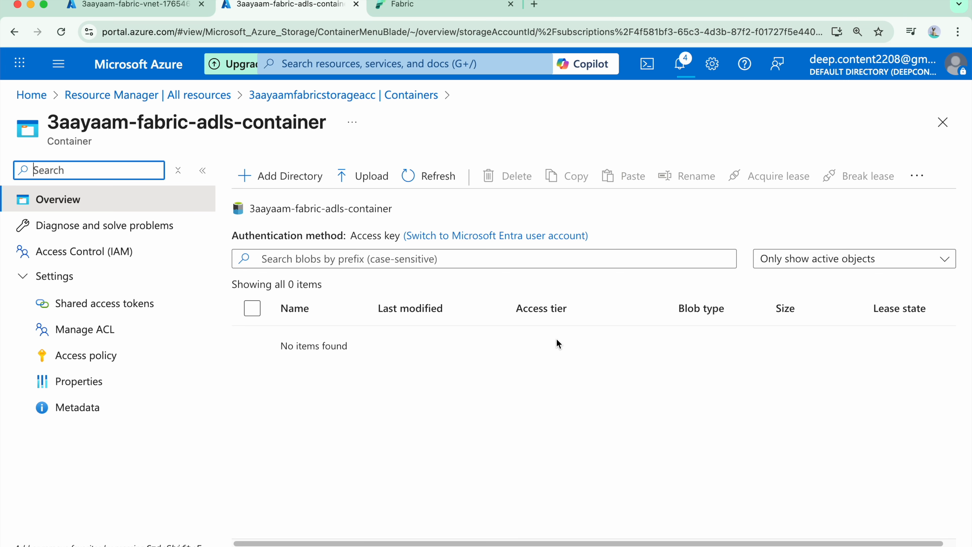
click(365, 180)
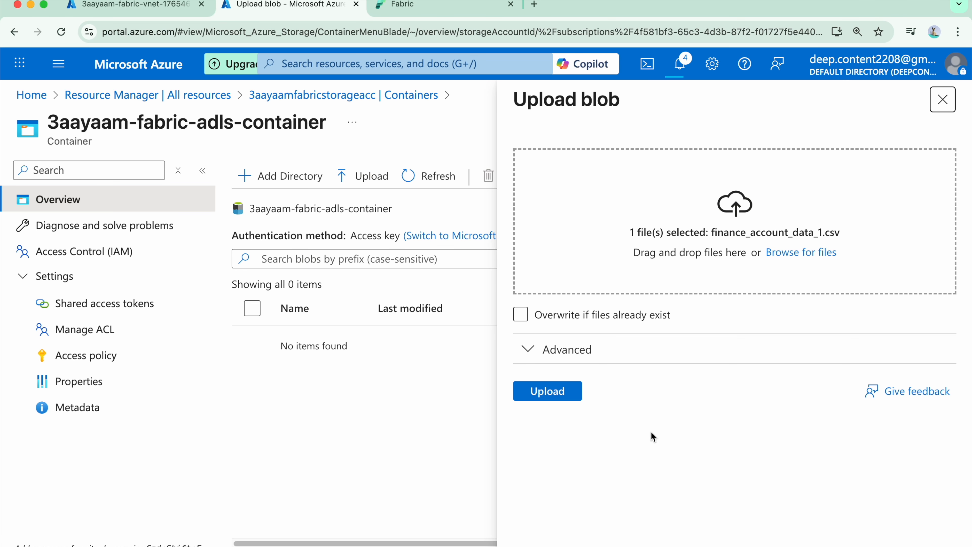
click(544, 394)
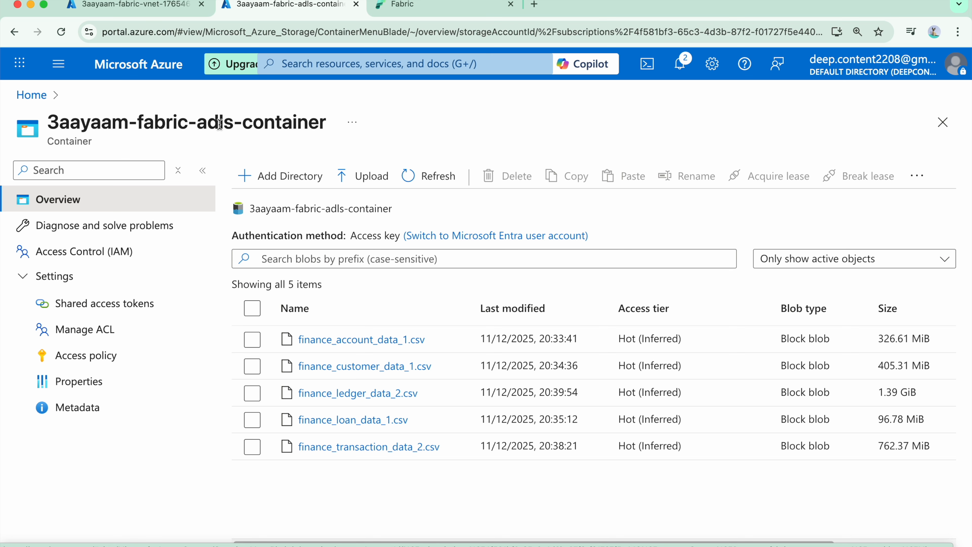
Step: Search the portal for postgre, open Azure Database for PostgreSQL flexible servers and start creating a server
click(69, 78)
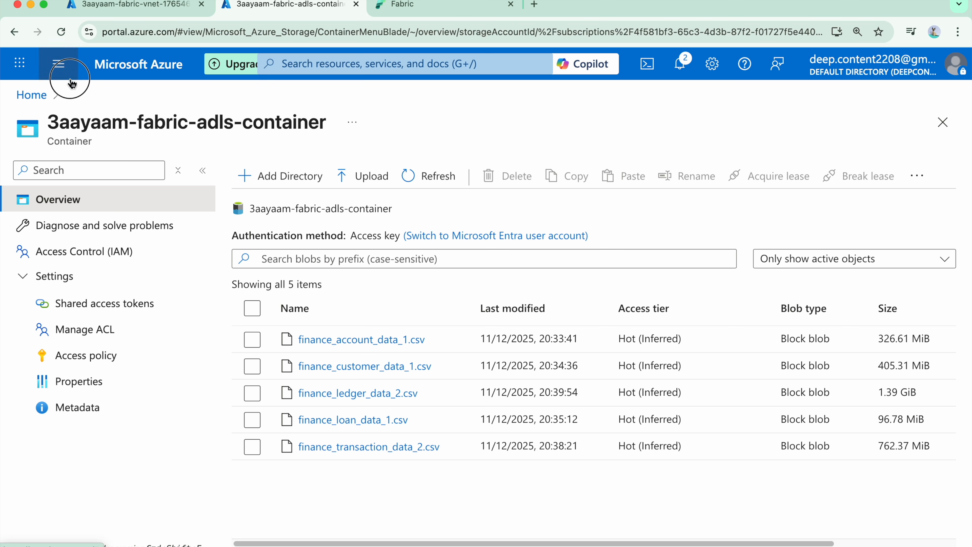
click(377, 64)
text(postgre)
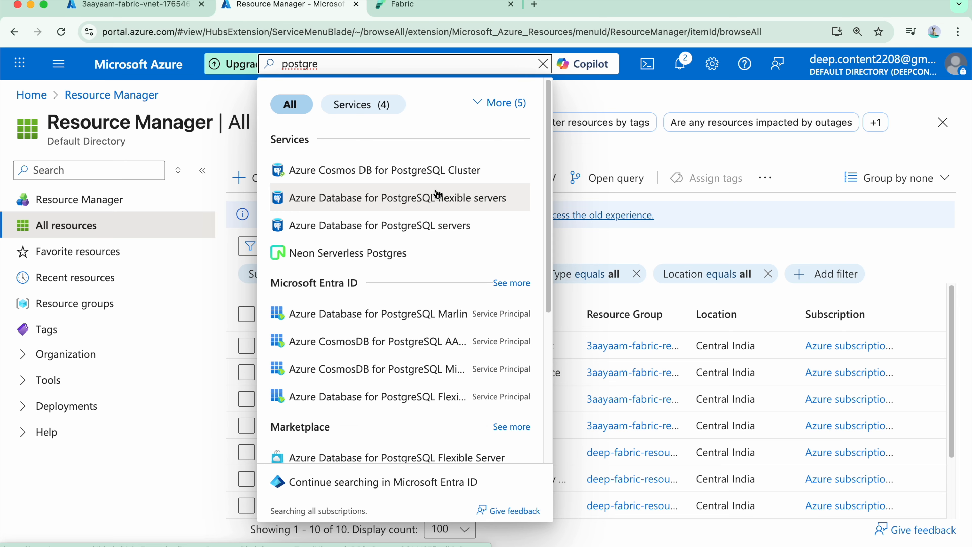
click(446, 203)
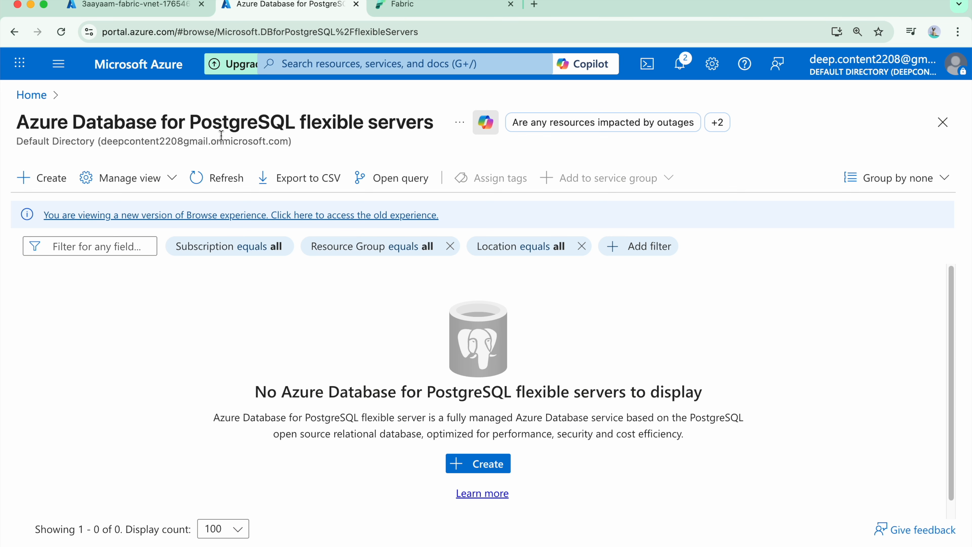
click(460, 463)
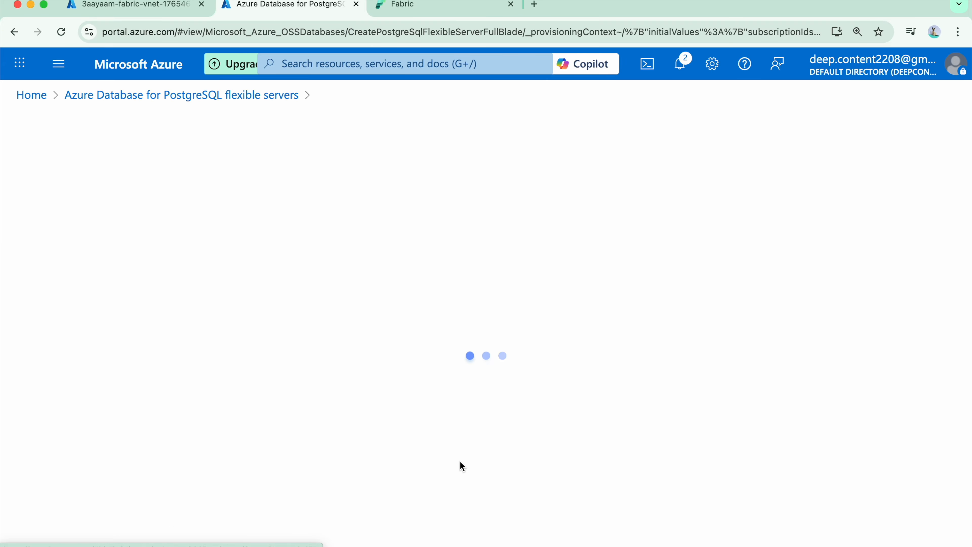
Step: Assign the new PostgreSQL server to 3aayaam-fabric-resource-group and name it 3aayaam-fabric-postgresql-source
scroll(315, 272, down, 5)
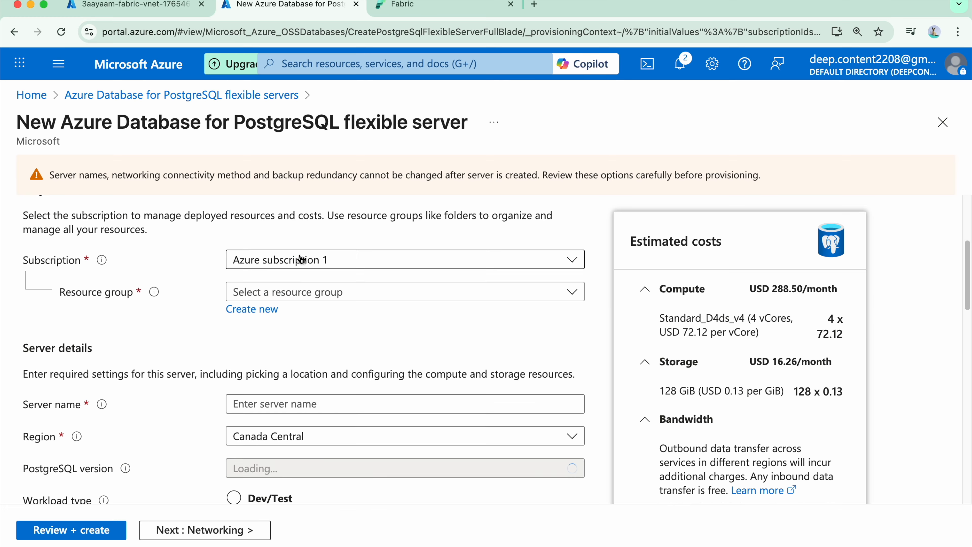
click(369, 297)
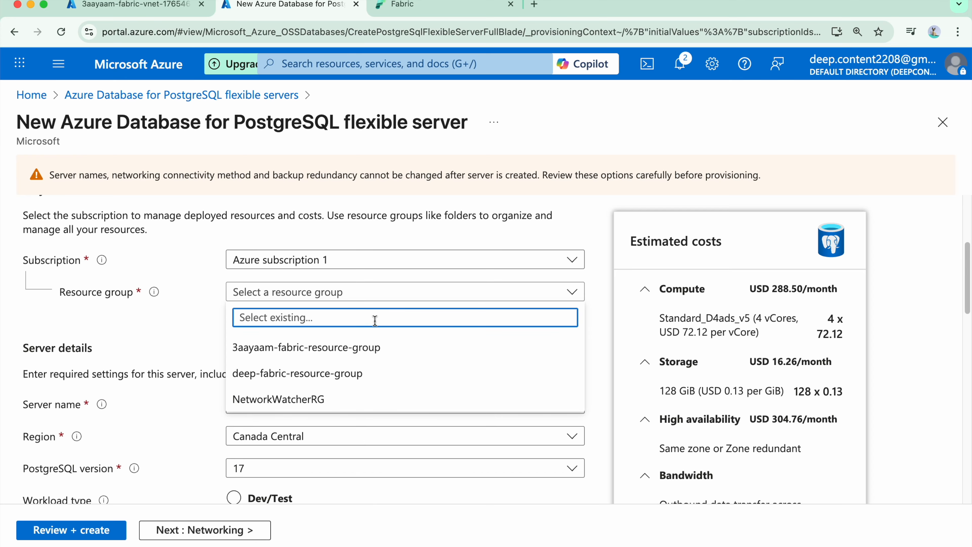
click(384, 349)
scroll(413, 341, down, 2)
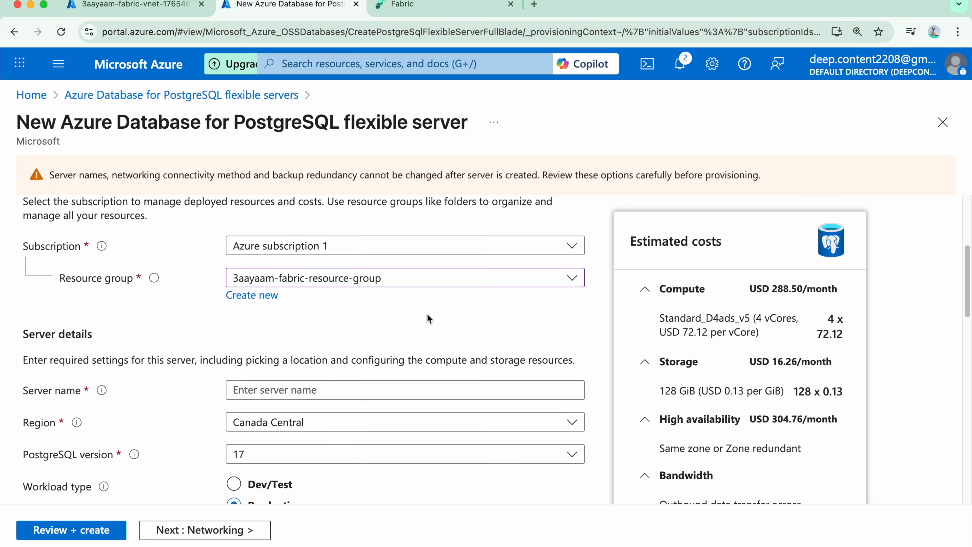
scroll(434, 313, down, 1)
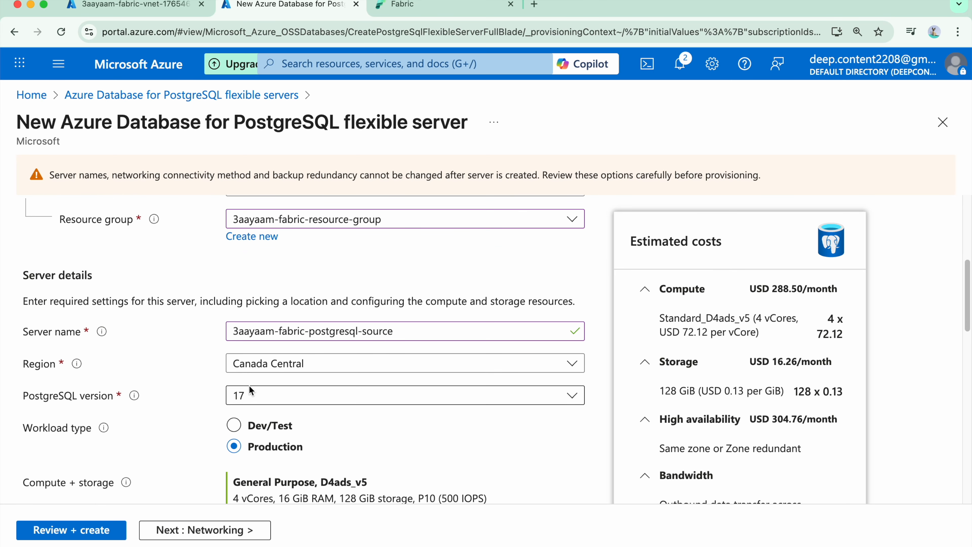
Step: Set the PostgreSQL server's region to Central India and its workload type to Dev/Test
scroll(332, 354, down, 1)
click(328, 368)
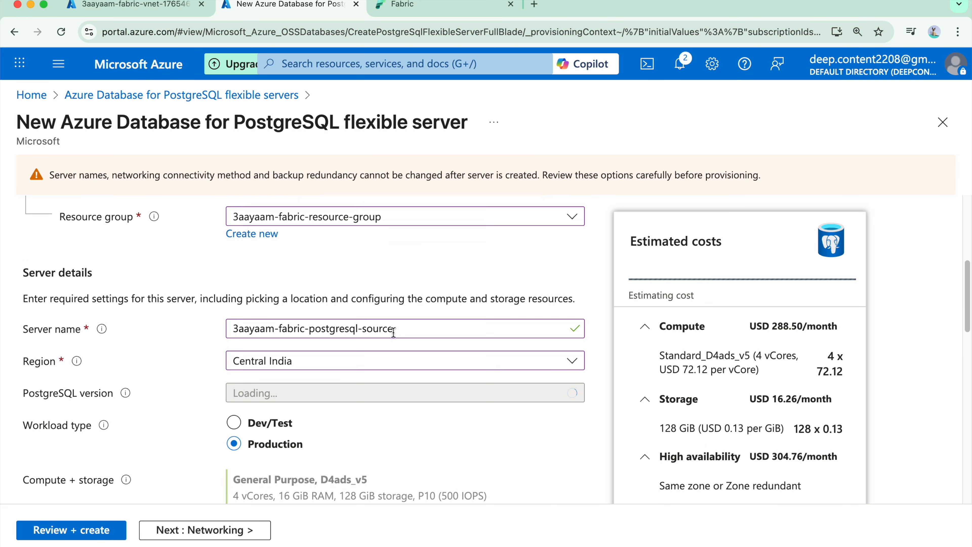
scroll(394, 333, down, 4)
scroll(367, 322, up, 4)
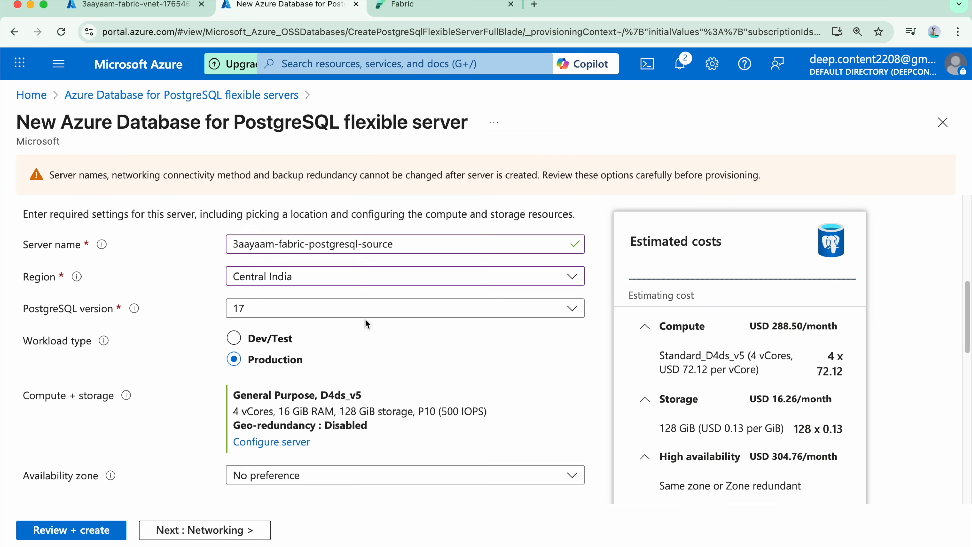
scroll(309, 411, down, 1)
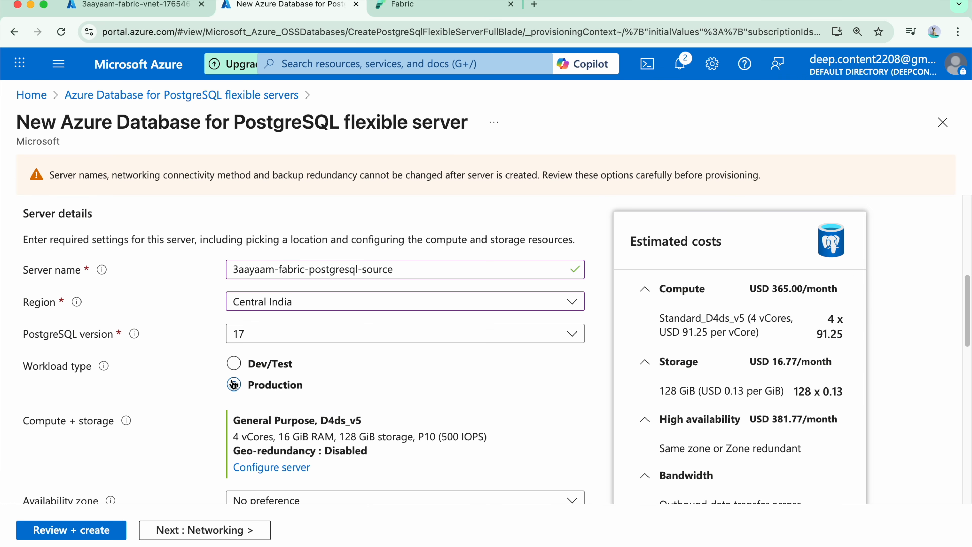
click(257, 372)
scroll(423, 270, down, 1)
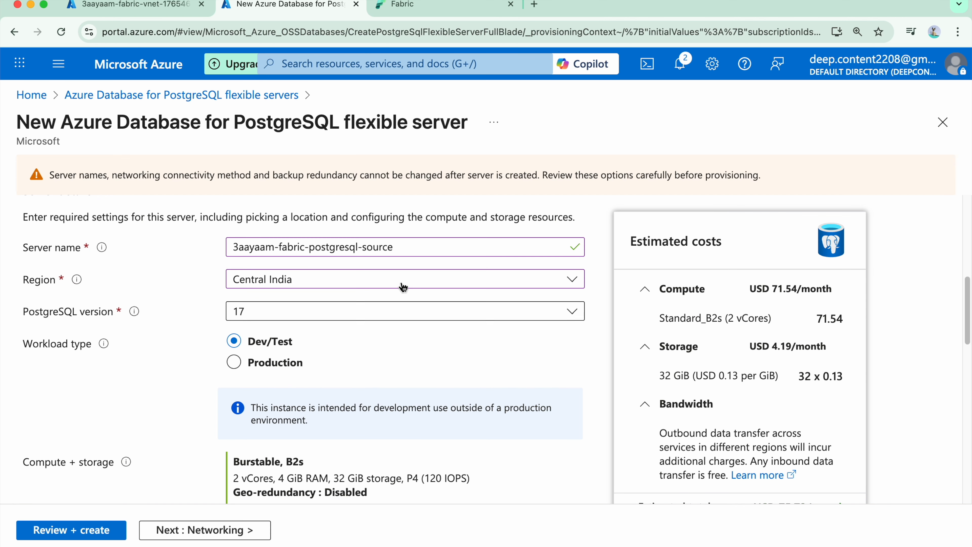
scroll(421, 291, down, 1)
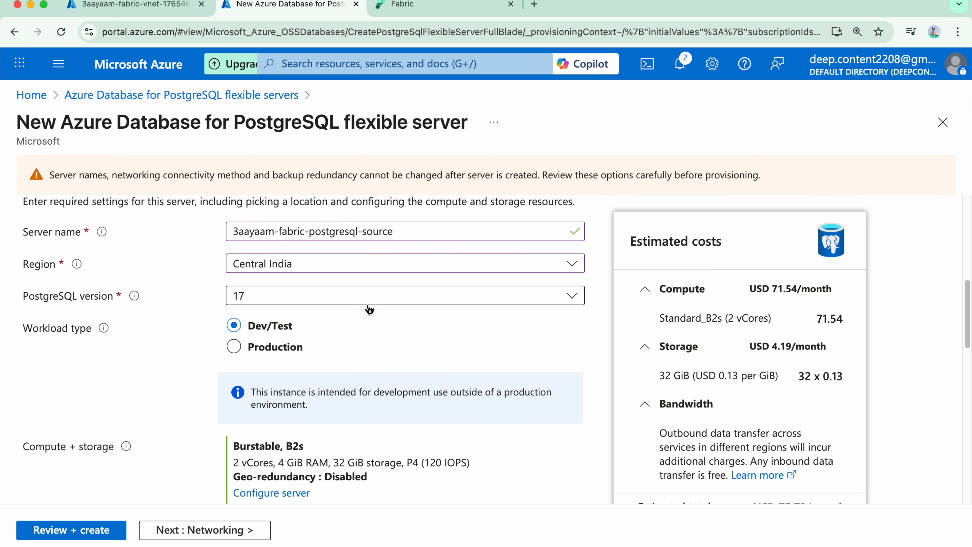
Step: Review the compute and high availability settings and restrict the server's authentication method to PostgreSQL authentication only
scroll(369, 310, down, 5)
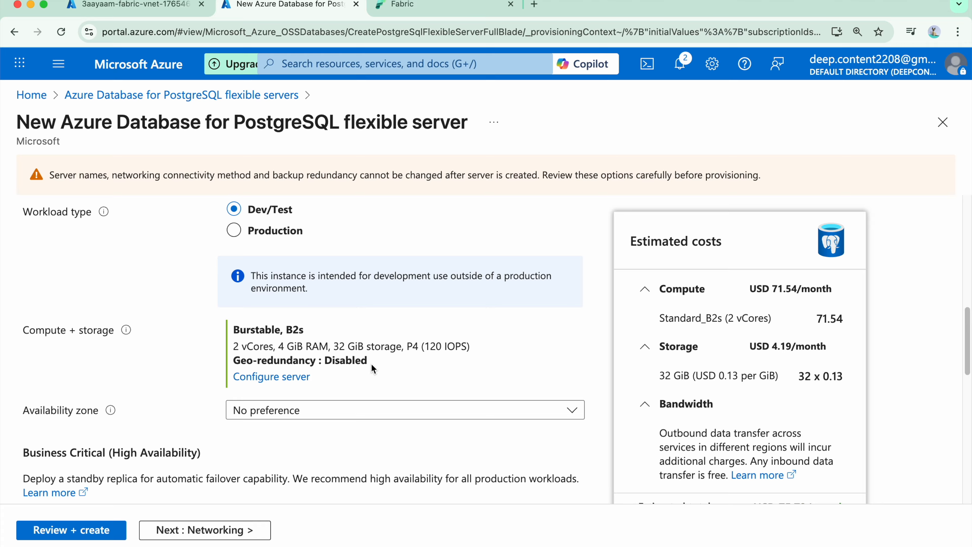
scroll(459, 346, down, 6)
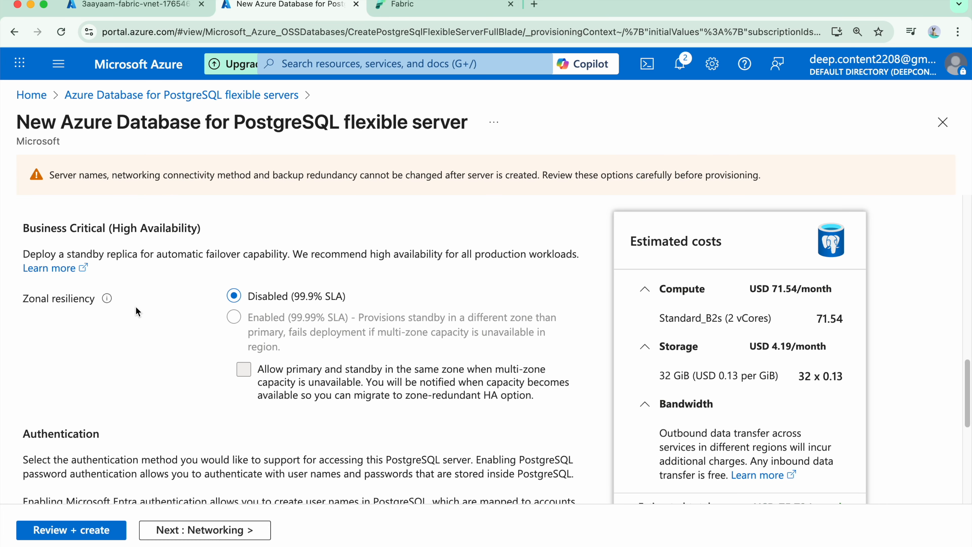
scroll(172, 348, down, 4)
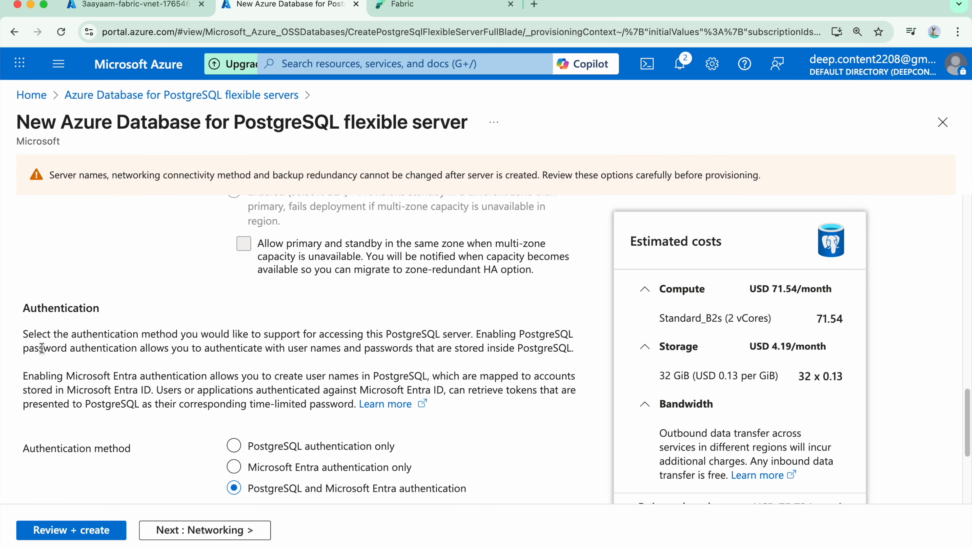
scroll(102, 292, down, 4)
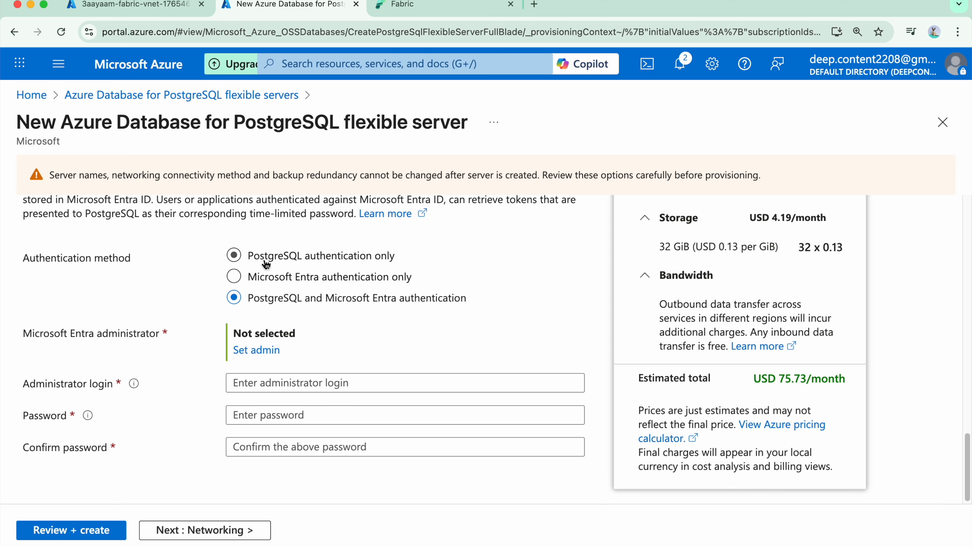
click(276, 256)
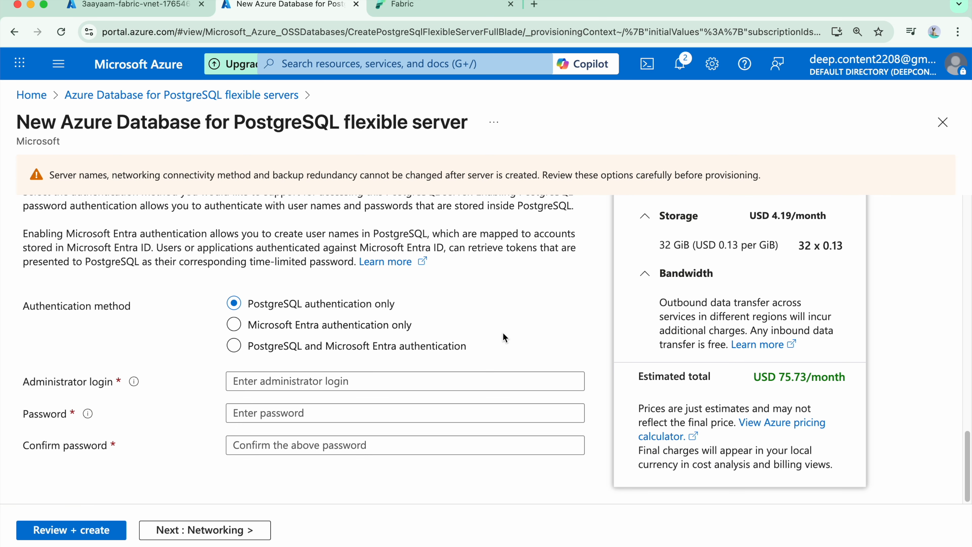
Step: Set the administrator login to postgres and enter and confirm the administrator password
click(365, 384)
text(postgre)
text(s)
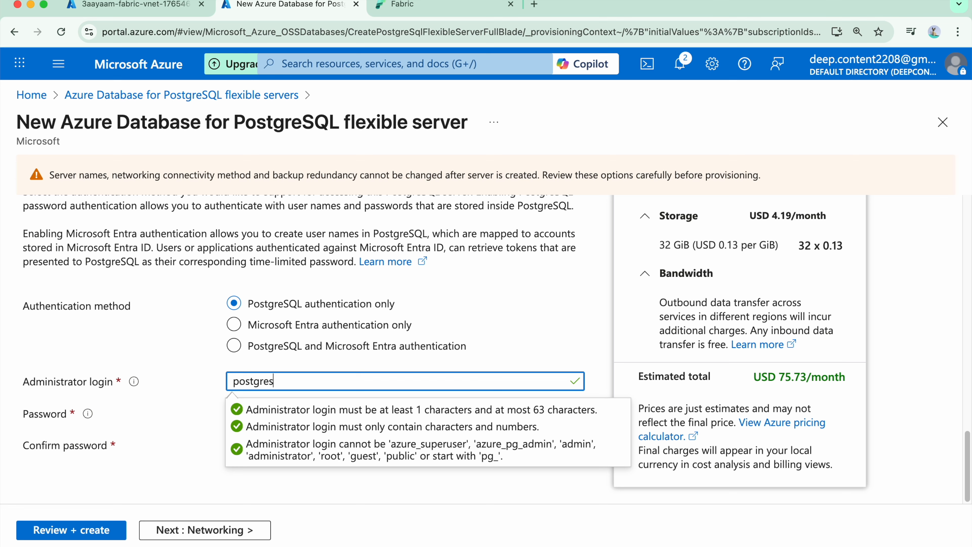
key(Tab)
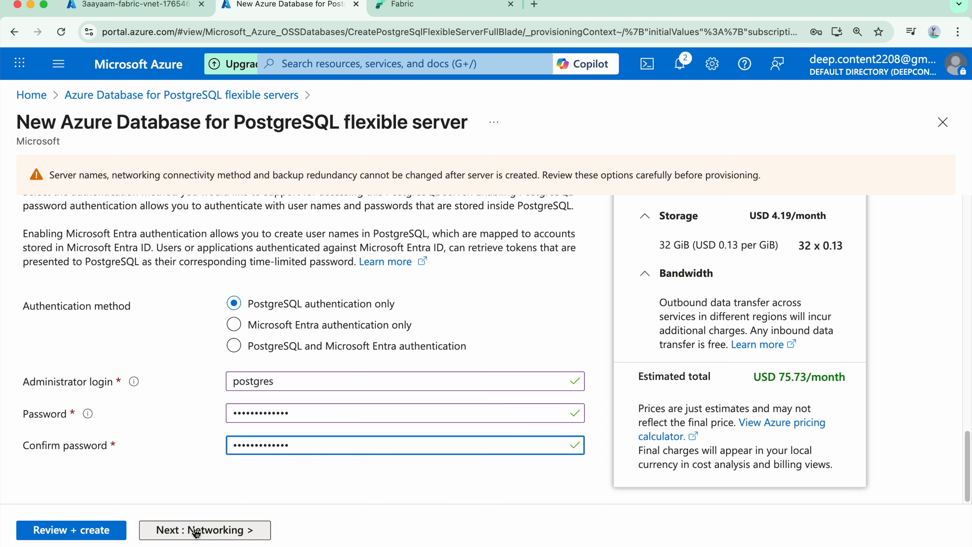
Step: In the server's networking settings, allow public access from any Azure service within Azure to this server
click(192, 528)
scroll(306, 366, down, 3)
scroll(77, 249, up, 1)
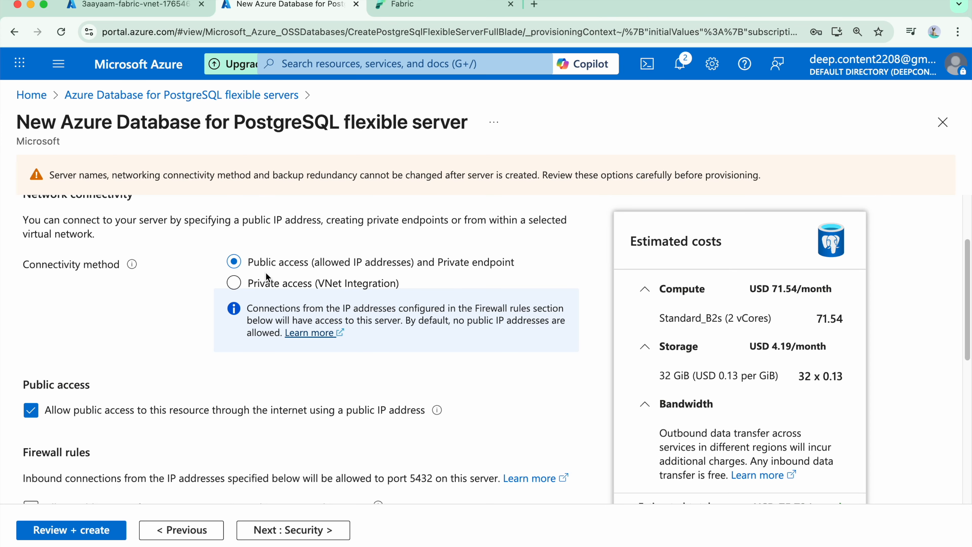
scroll(265, 272, down, 5)
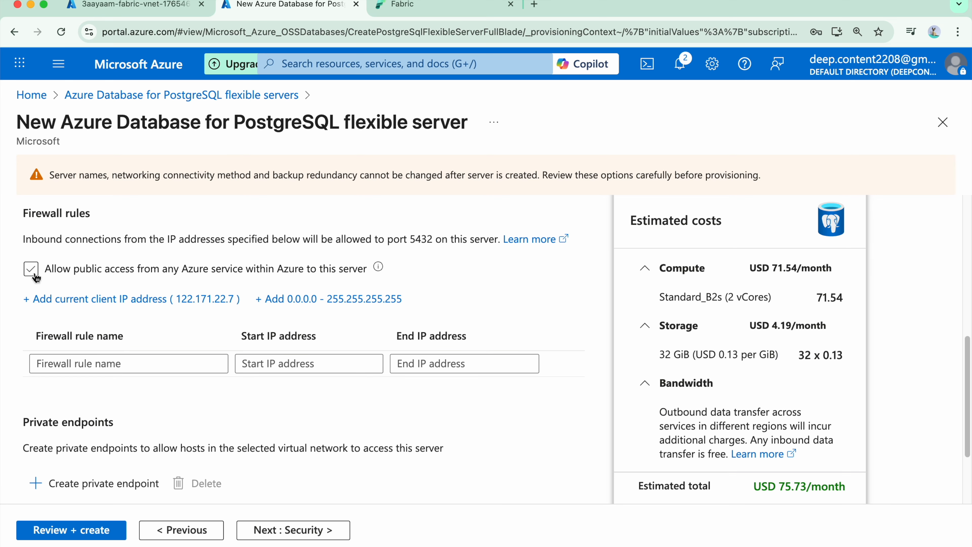
click(32, 269)
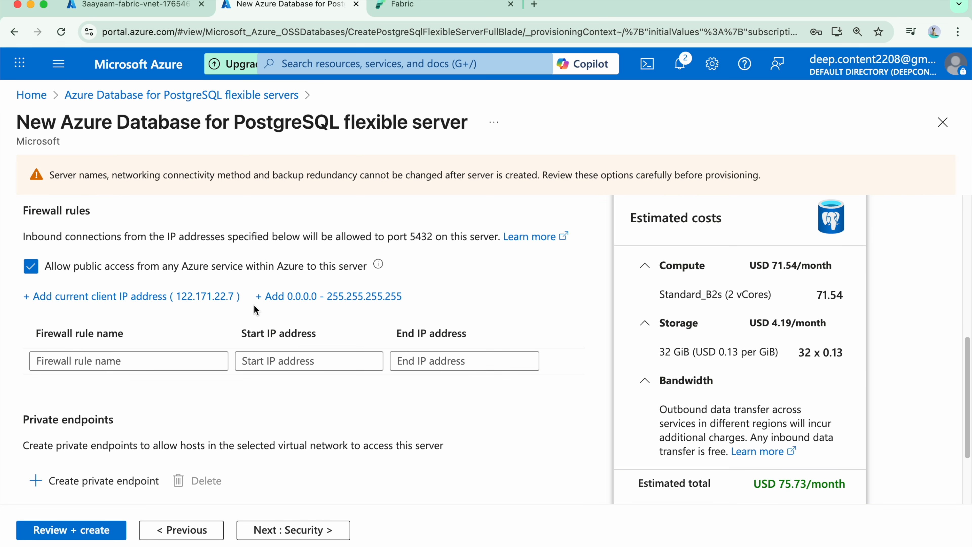
scroll(253, 304, down, 3)
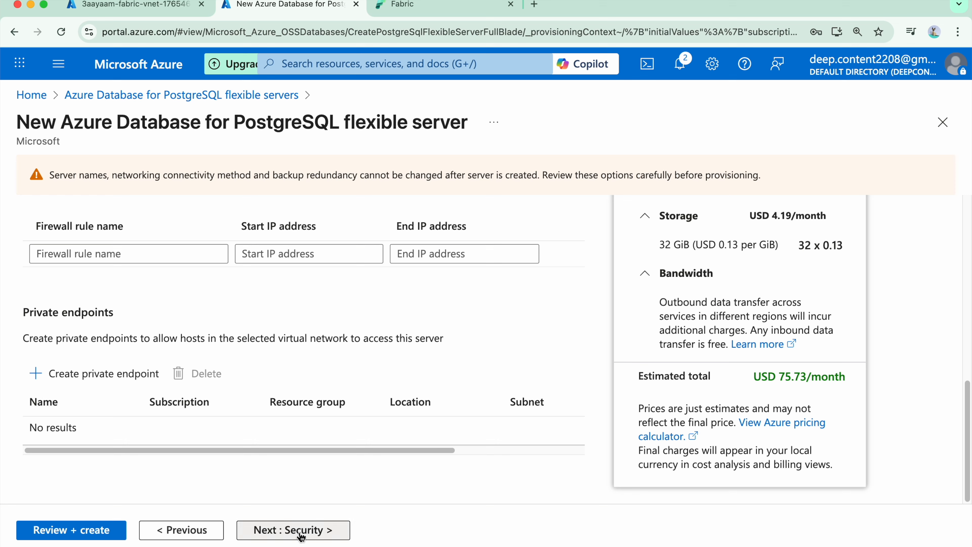
Step: Keep the service-managed encryption key, leave the tags empty, review the server configuration and start its deployment
click(329, 528)
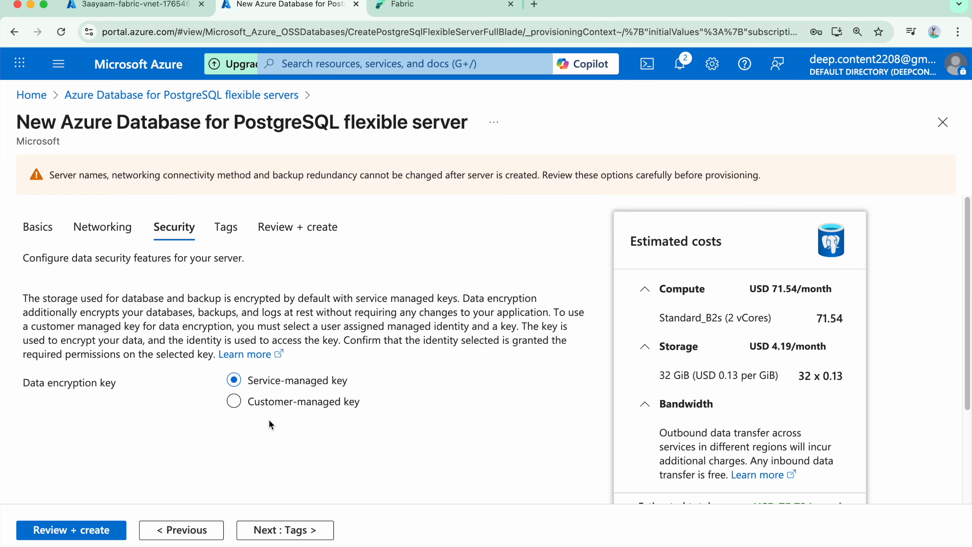
click(285, 530)
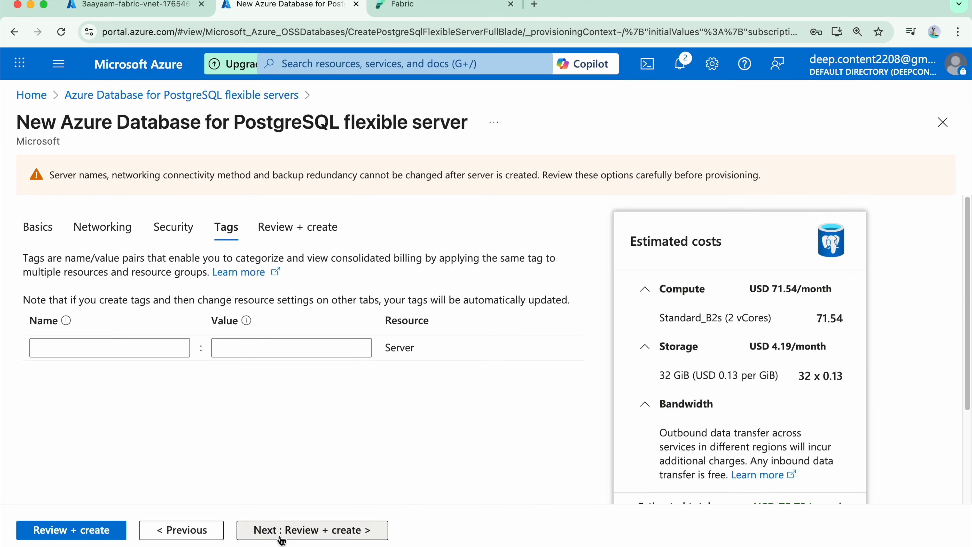
click(294, 530)
scroll(218, 418, down, 10)
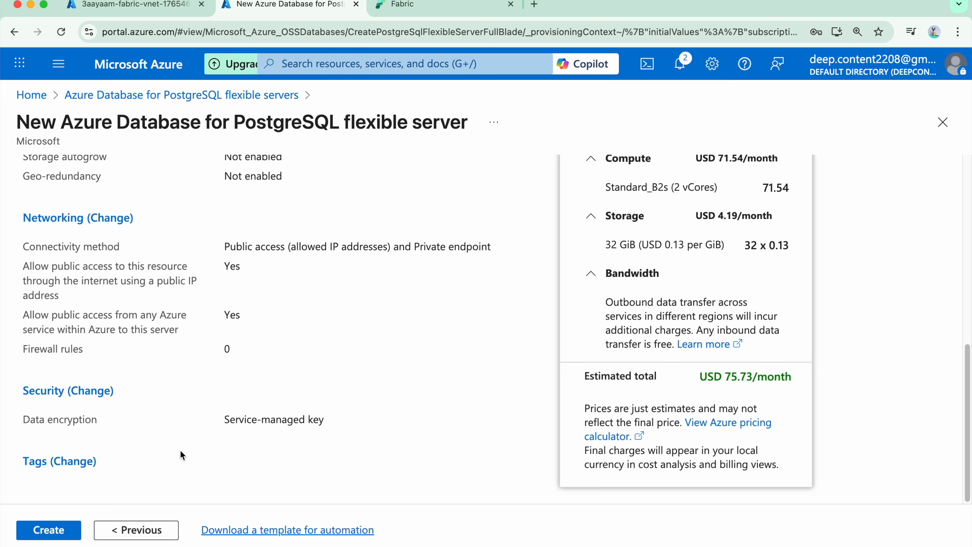
click(48, 529)
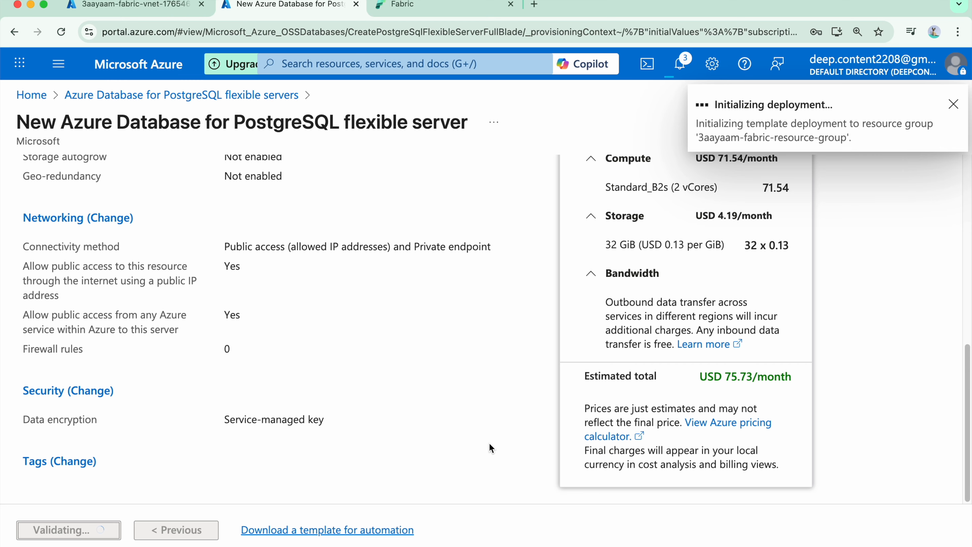
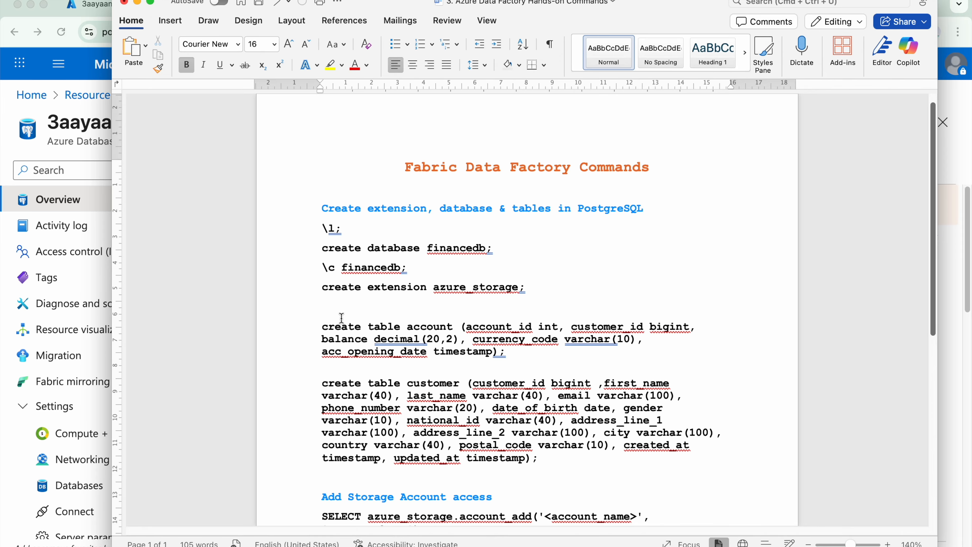
Step: Review the commands document for creating the PostgreSQL database, extension and tables, adding storage account access and loading the CSV files
scroll(341, 318, down, 1)
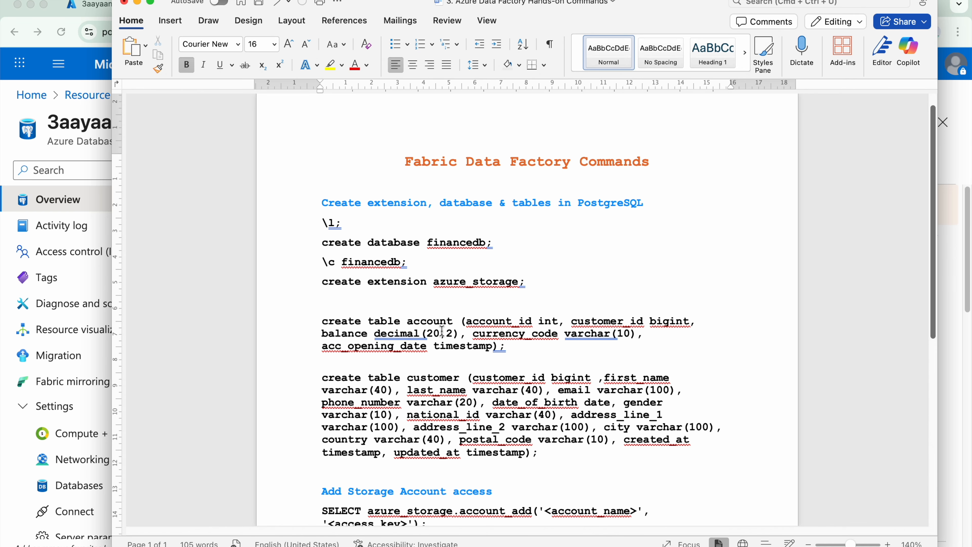
scroll(447, 325, down, 8)
drag(322, 455, 729, 470)
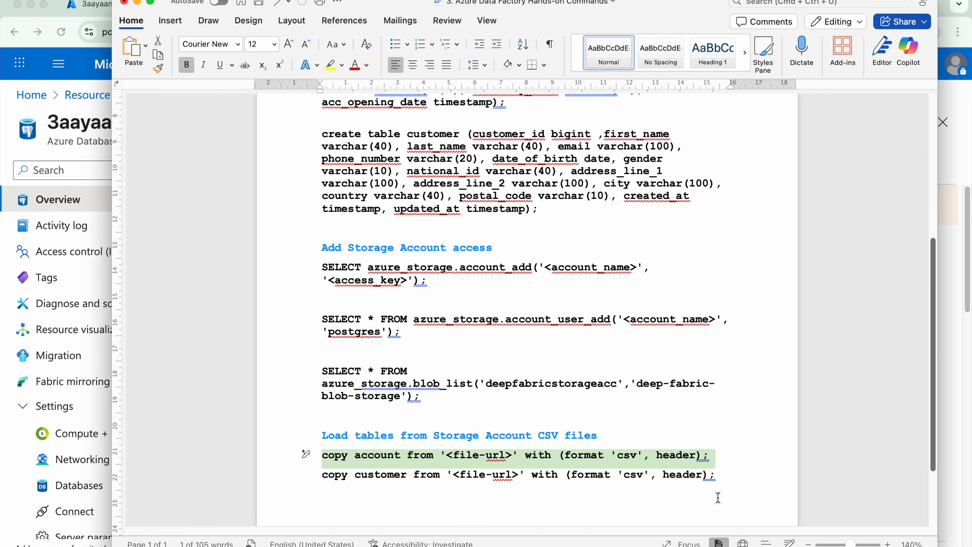
click(741, 479)
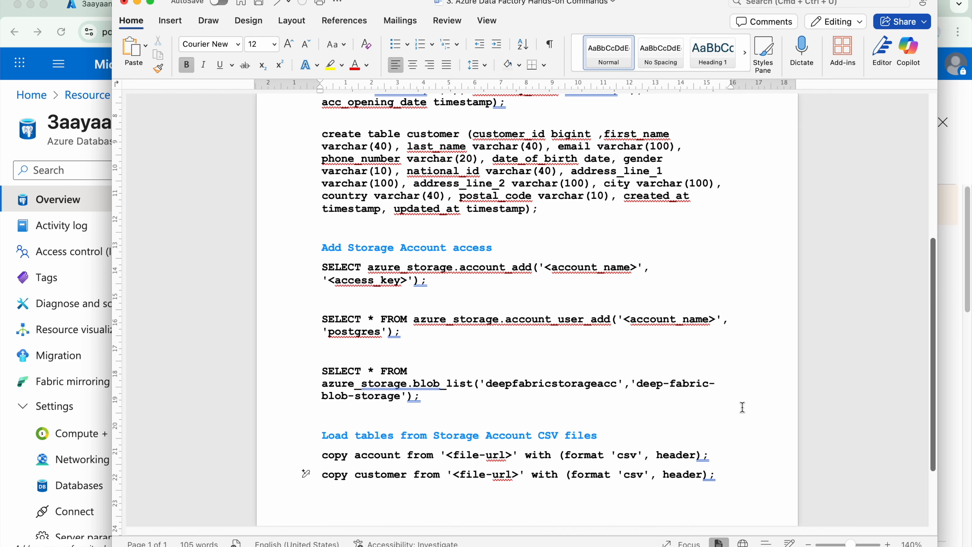
scroll(752, 410, down, 2)
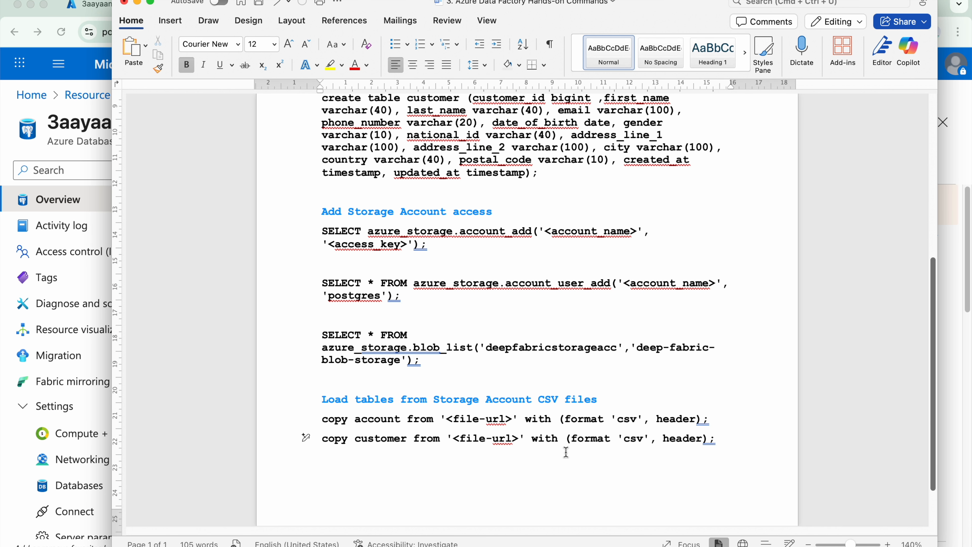
scroll(566, 451, up, 2)
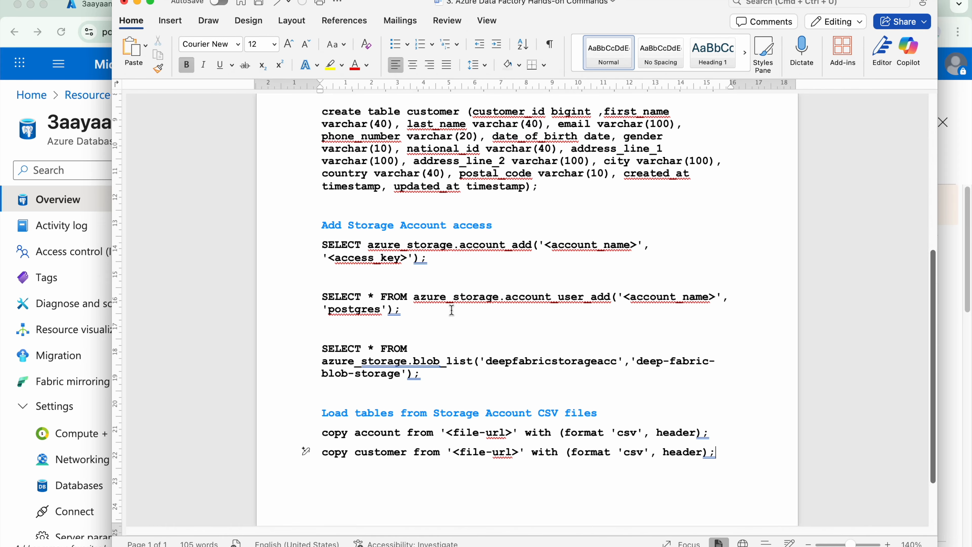
scroll(452, 310, up, 10)
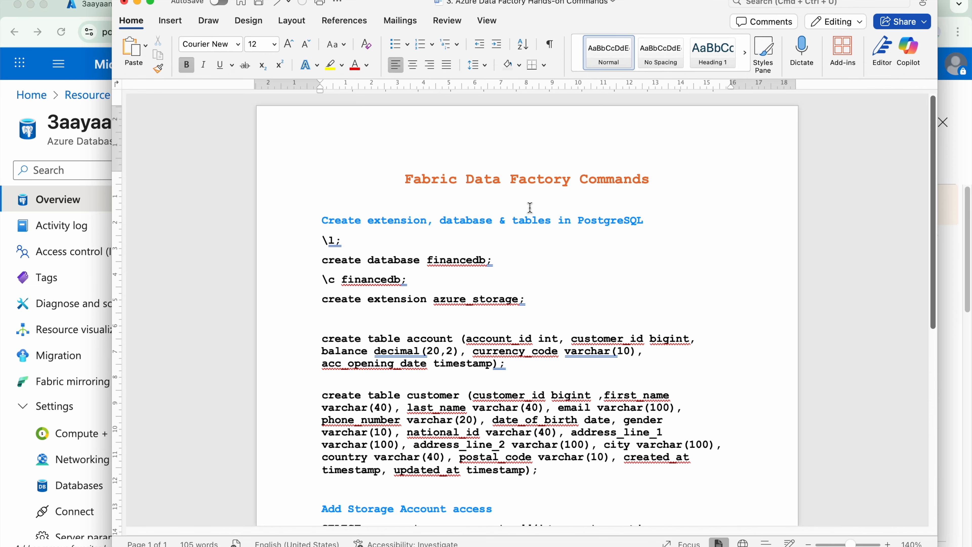
Step: In the PostgreSQL server's networking settings, add a firewall rule for 0.0.0.0 - 255.255.255.255 and save the settings
click(83, 374)
scroll(82, 371, down, 4)
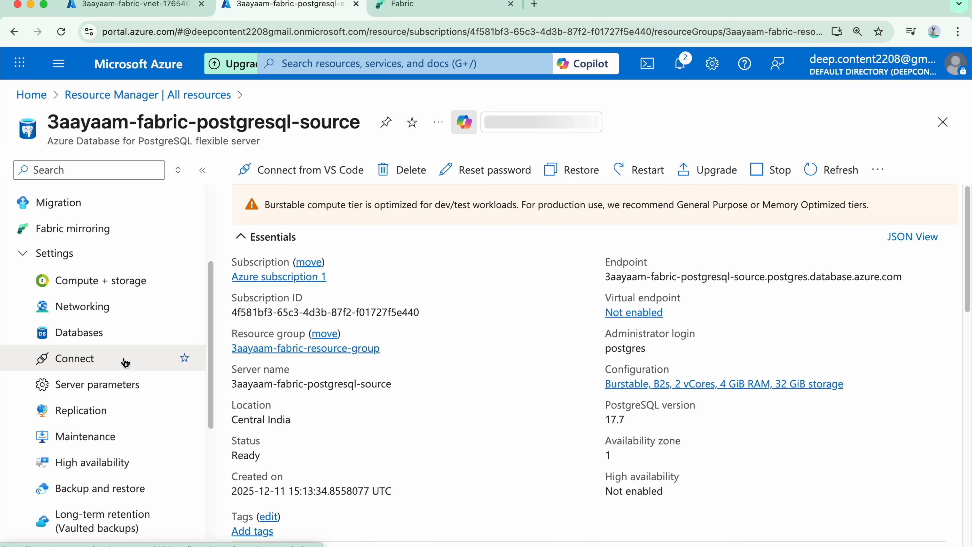
click(126, 314)
scroll(416, 365, down, 8)
click(416, 365)
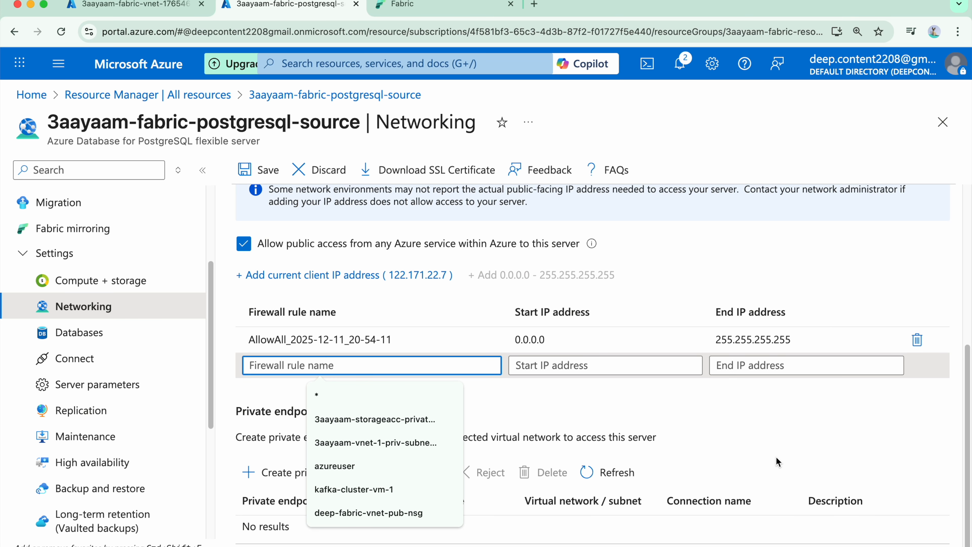
click(777, 459)
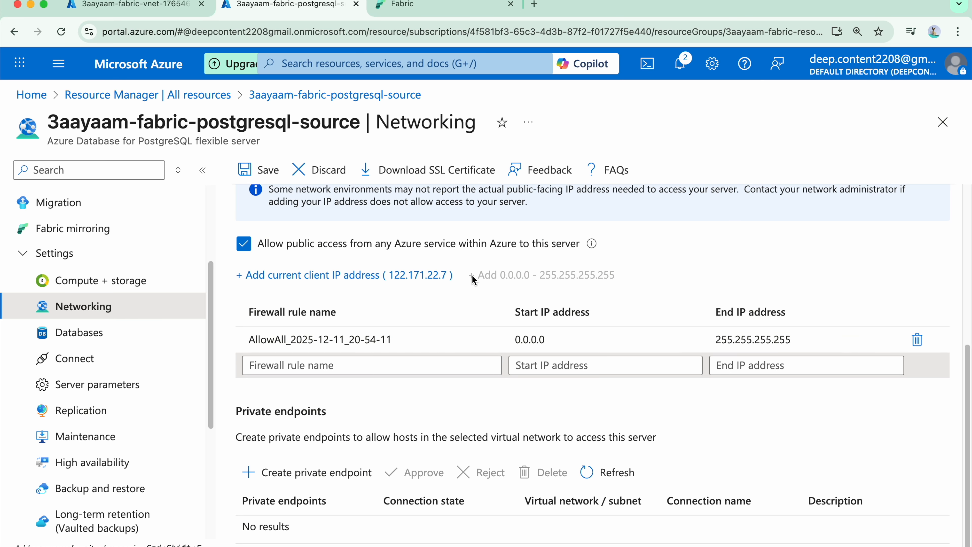
click(259, 177)
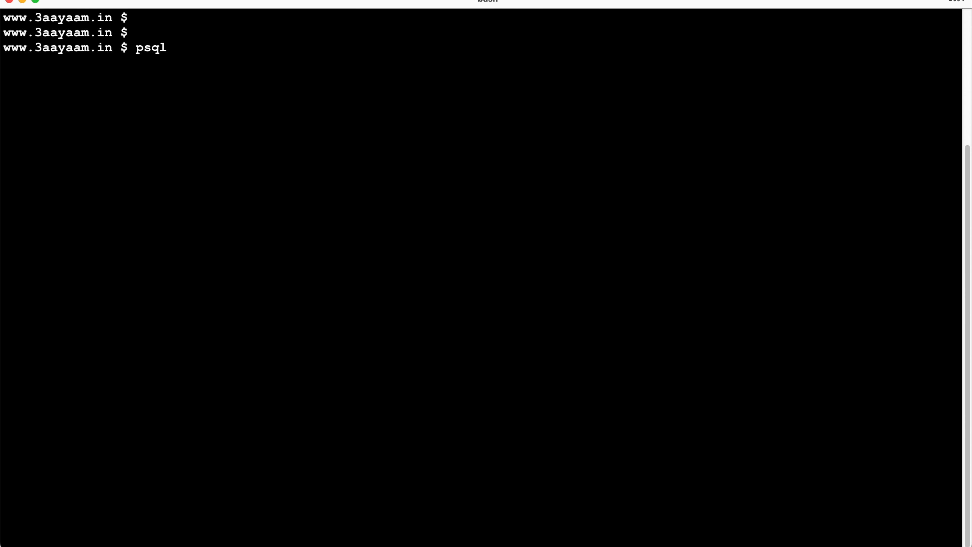
Step: Copy the bash environment variable lines from the connection details of the 3aayaam-fabric-postgresql-source server
double_click(151, 48)
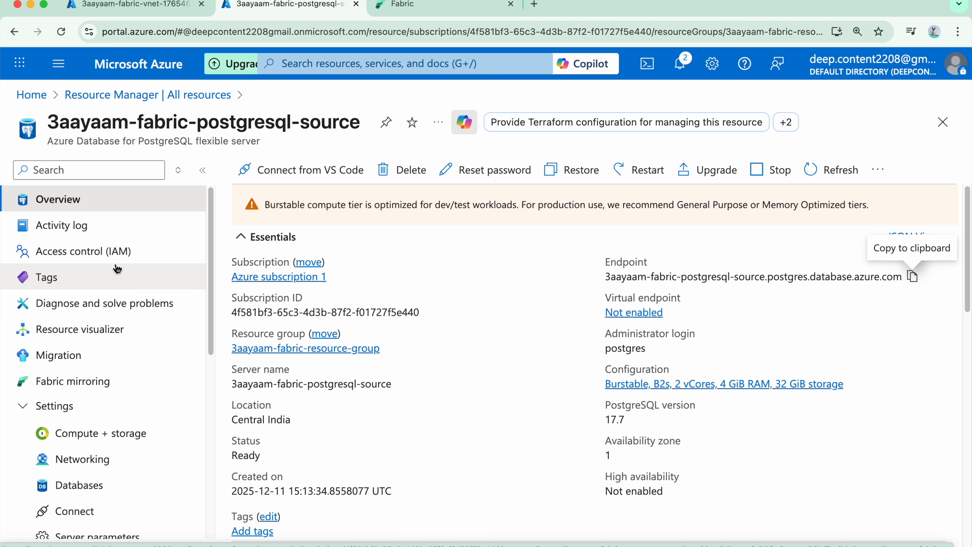
scroll(117, 269, down, 3)
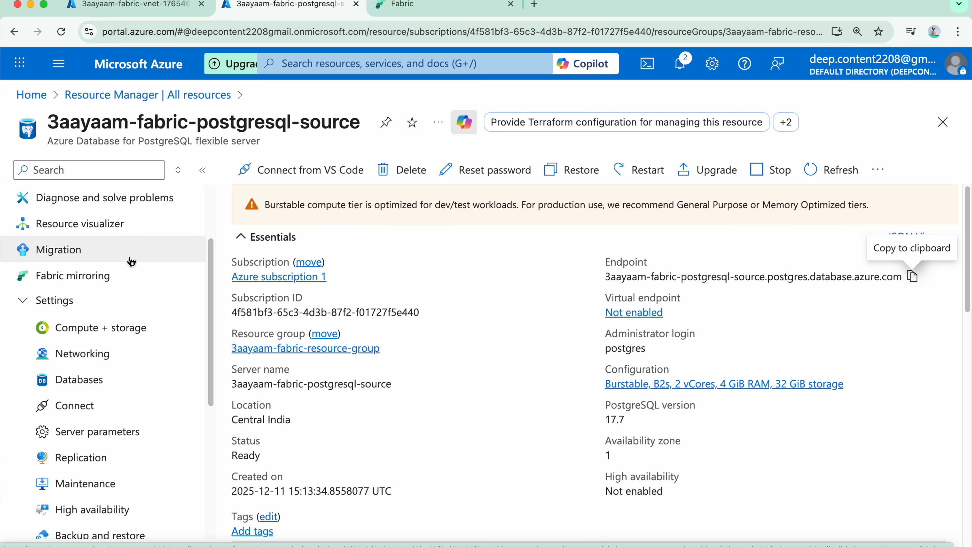
scroll(130, 255, up, 3)
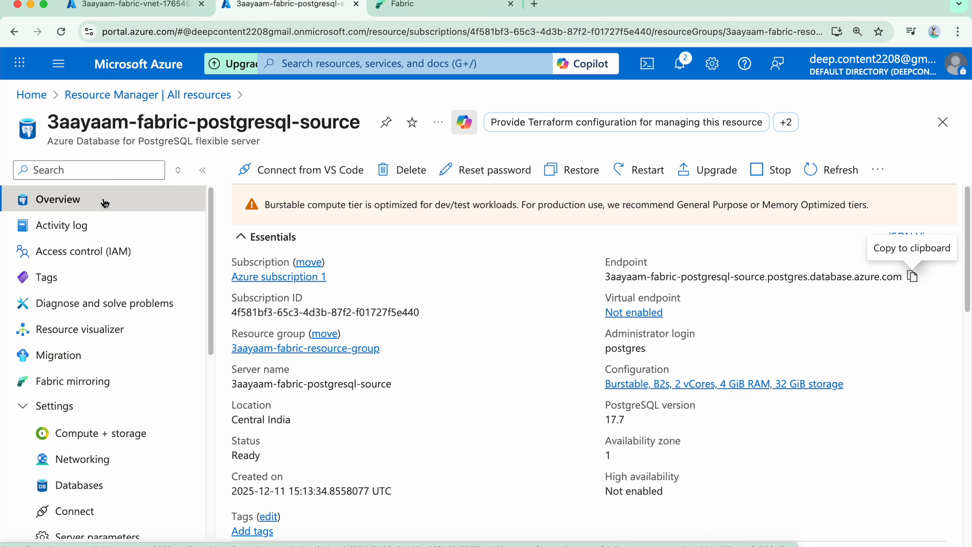
scroll(105, 203, down, 5)
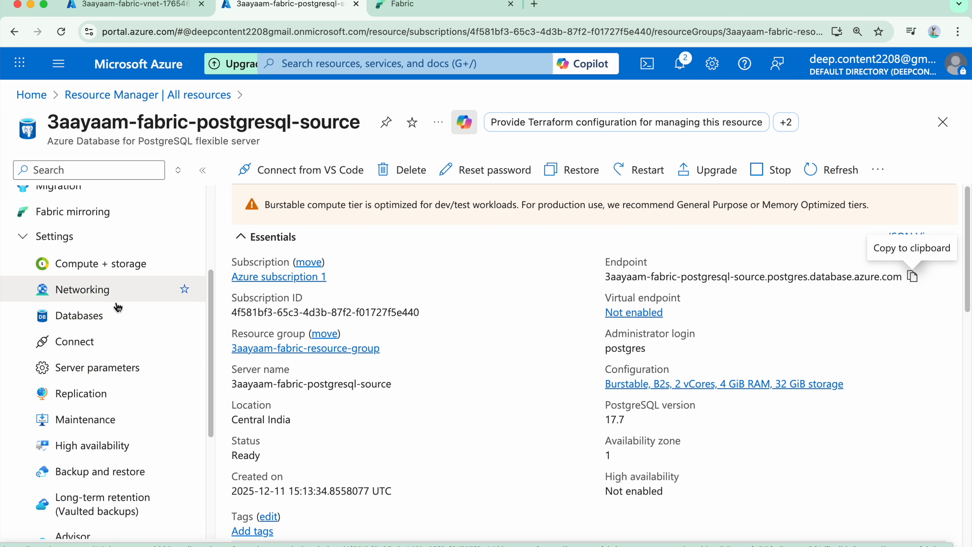
click(134, 348)
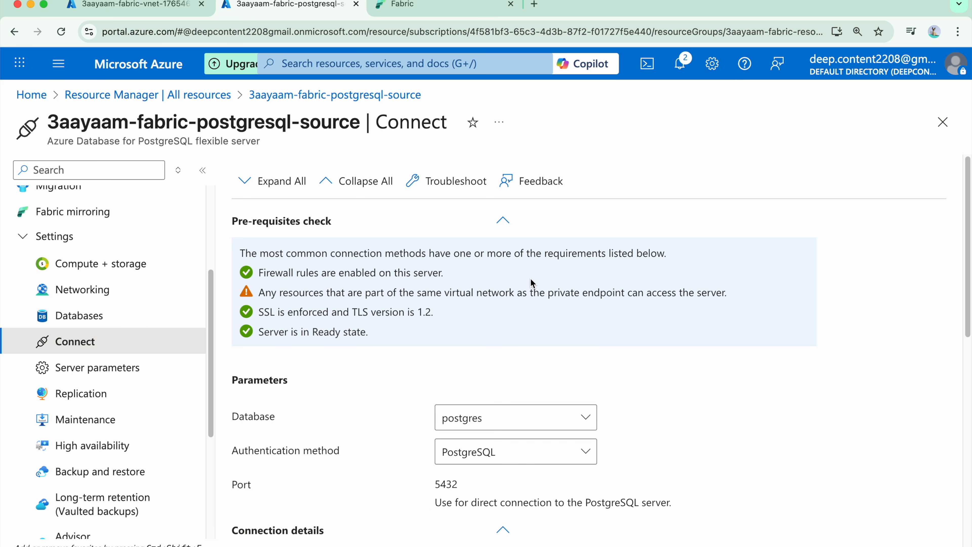
scroll(527, 278, down, 5)
drag(482, 434, 232, 367)
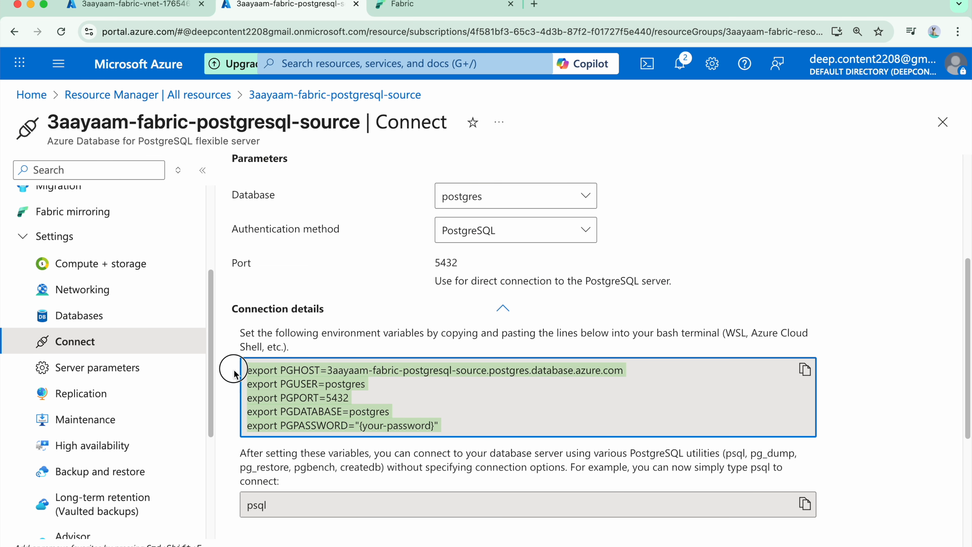
click(658, 414)
scroll(660, 406, down, 5)
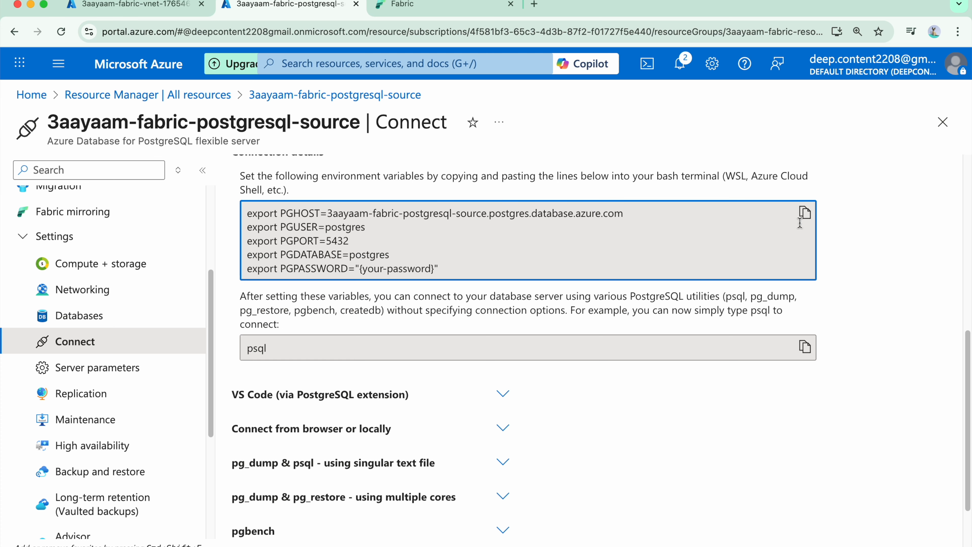
click(804, 213)
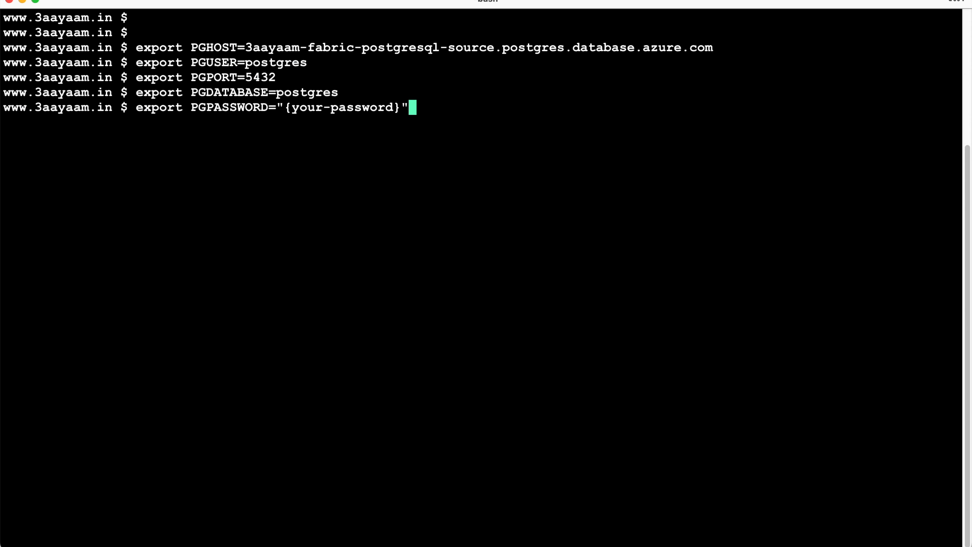
Step: In the terminal, export the copied PGHOST, PGUSER, PGPORT and PGDATABASE variables, set PGPASSWORD to the administrator password and clear the screen
key(BackSpace)
key(BackSpace)
key(BackSpace)
key(BackSpace)
key(BackSpace)
key(BackSpace)
key(BackSpace)
key(BackSpace)
key(BackSpace)
key(BackSpace)
key(BackSpace)
key(BackSpace)
key(BackSpace)
key(BackSpace)
key(BackSpace)
key(BackSpace)
key(BackSpace)
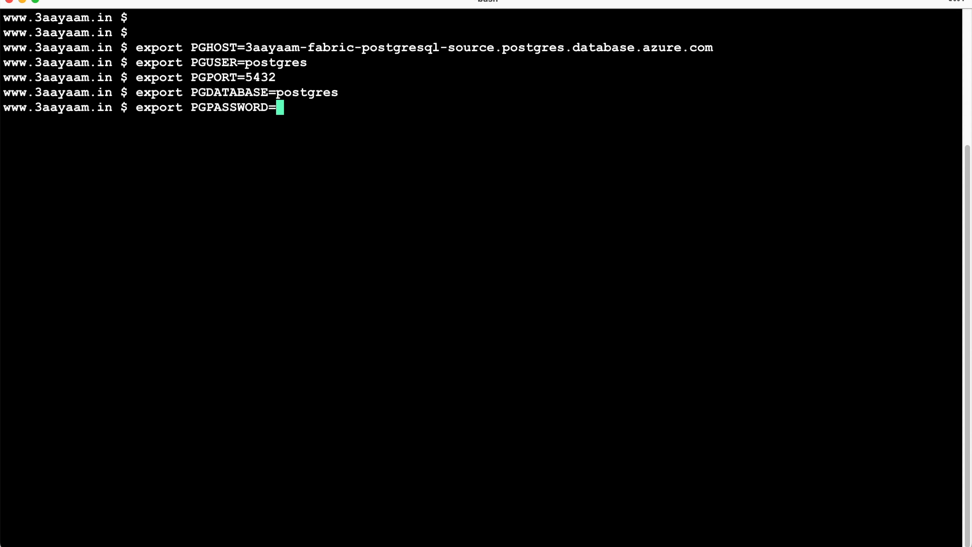
key(ctrl+u)
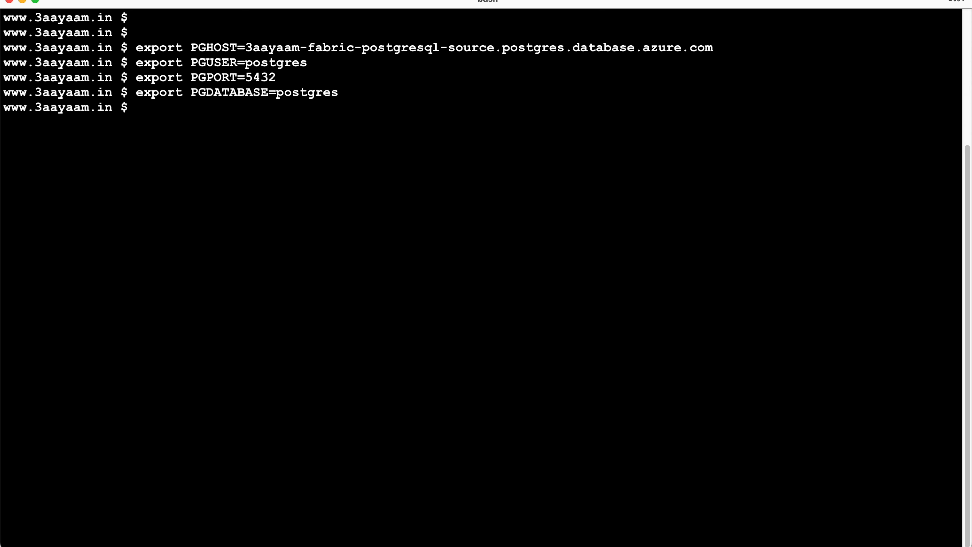
key(Return)
key(Return)
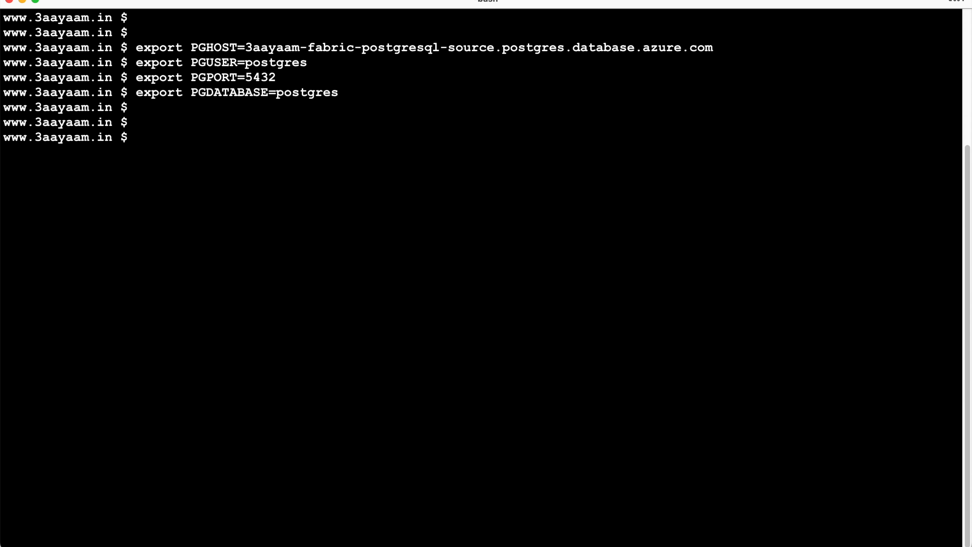
key(ctrl+l)
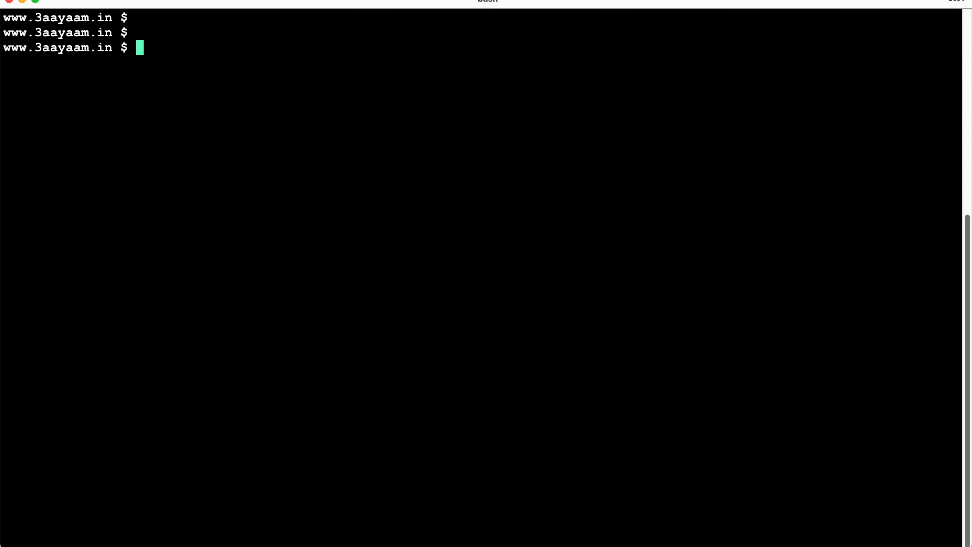
Step: Connect to the PostgreSQL server with psql and list its databases
text(psql)
key(Return)
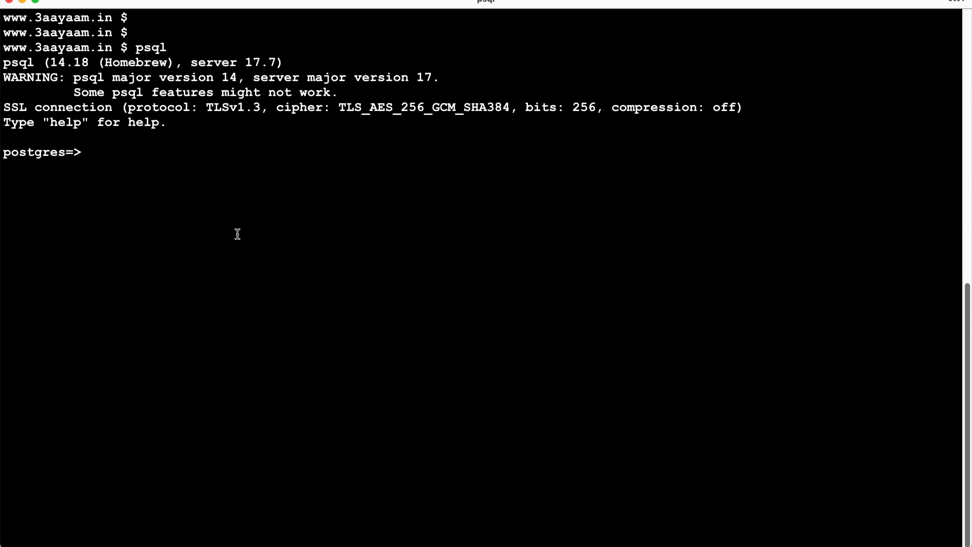
text(\l)
key(Return)
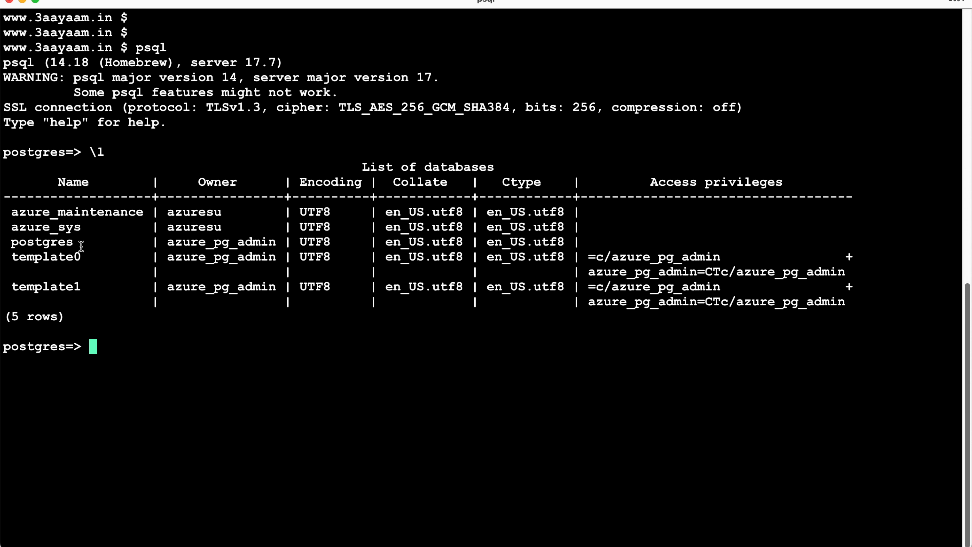
Step: Create a database named financedb and list the server's databases again
text(create database financedb;)
key(Return)
key(Return)
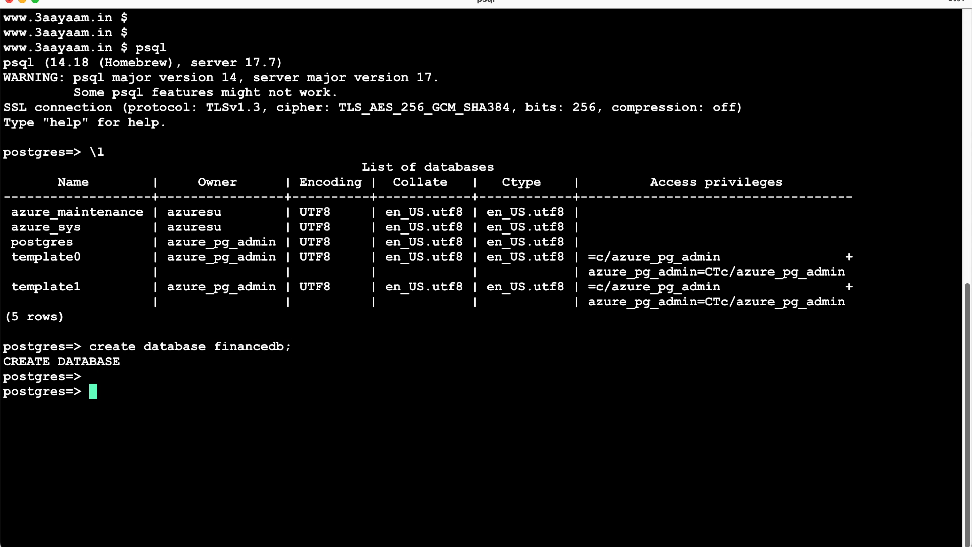
text(\l)
key(ctrl+l)
key(Return)
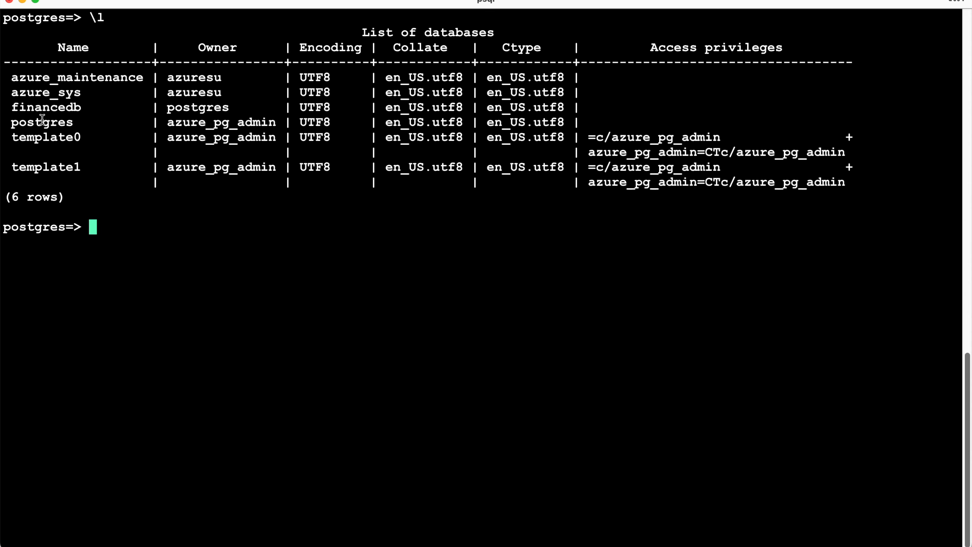
Step: Switch the psql connection to the financedb database
double_click(42, 106)
text(\c)
key(super+v)
text(;)
key(Return)
Step: Create the account and customer tables in financedb with the prepared create table statements from the commands document
key(Return)
key(super+v)
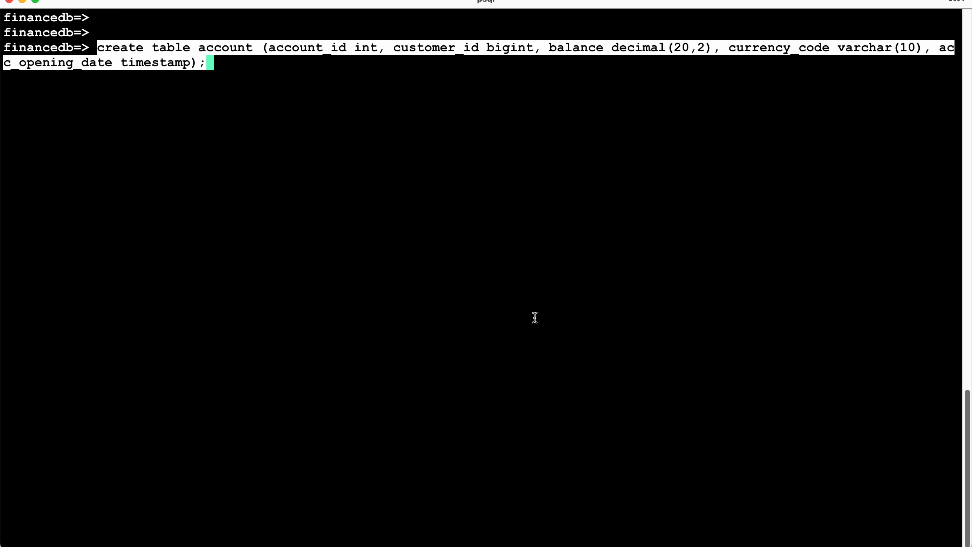
key(Return)
key(Return)
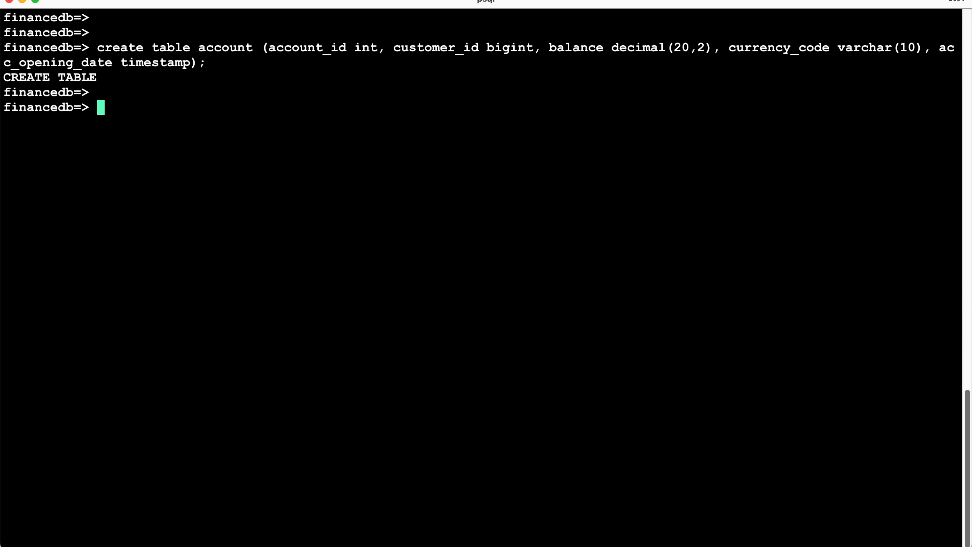
key(super+v)
key(Return)
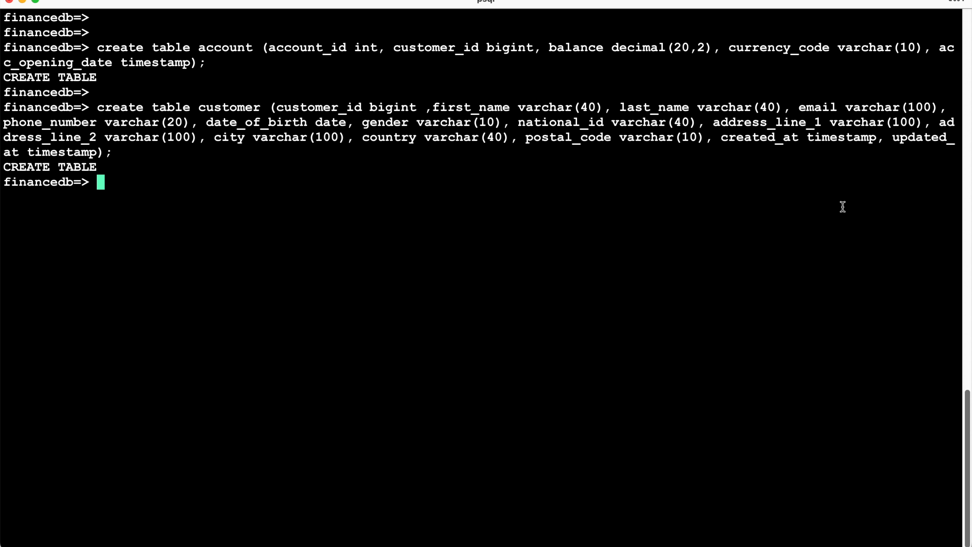
Step: Try to create the azure_storage extension in financedb and examine the server's response
key(super+v)
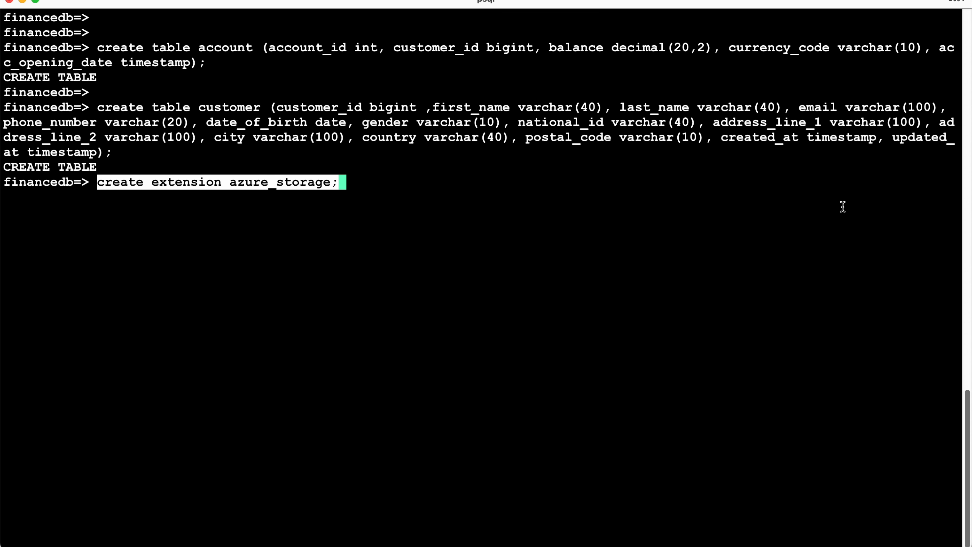
key(Return)
key(Return)
drag(98, 182, 338, 183)
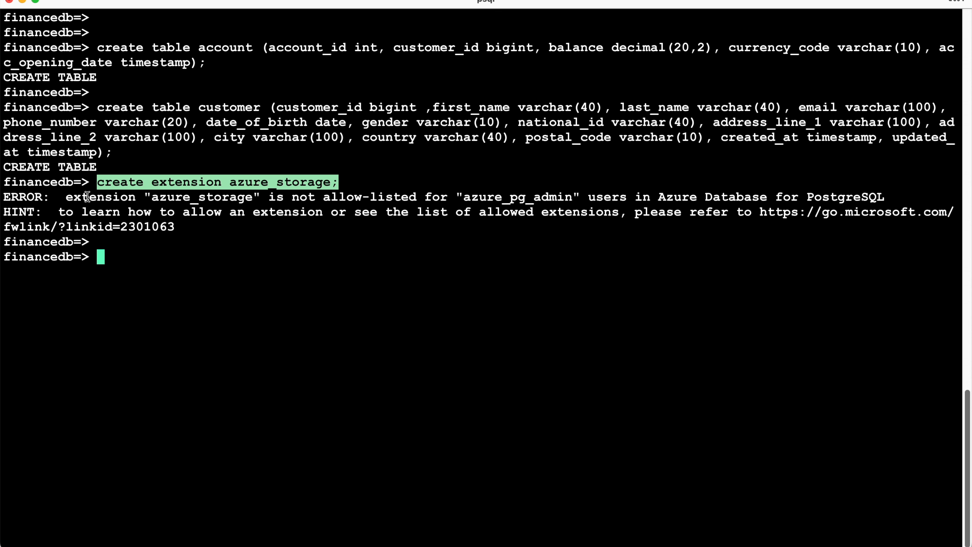
drag(67, 196, 903, 200)
click(688, 317)
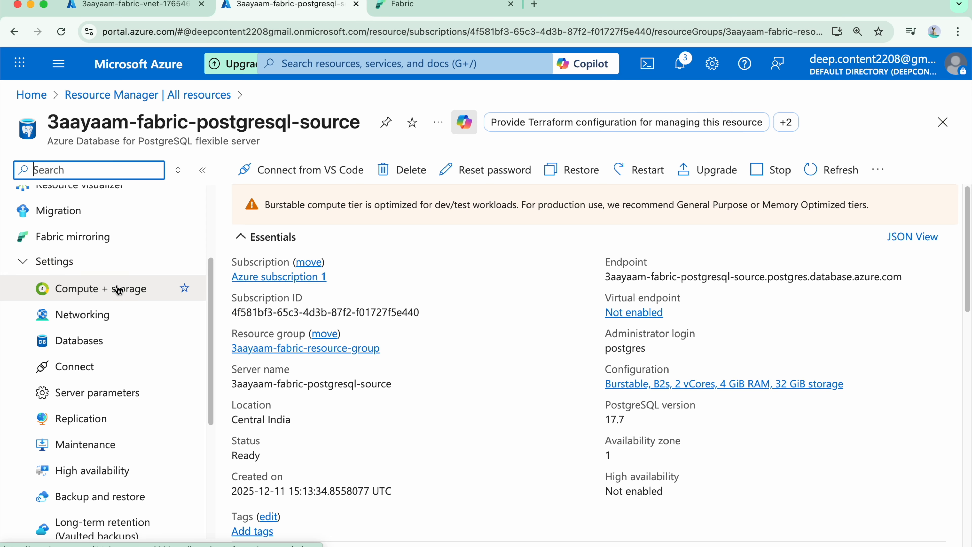
Step: In the PostgreSQL server's parameters, find shared_preload_libraries and add AZURE_STORAGE to its selected libraries
click(99, 389)
text(shared)
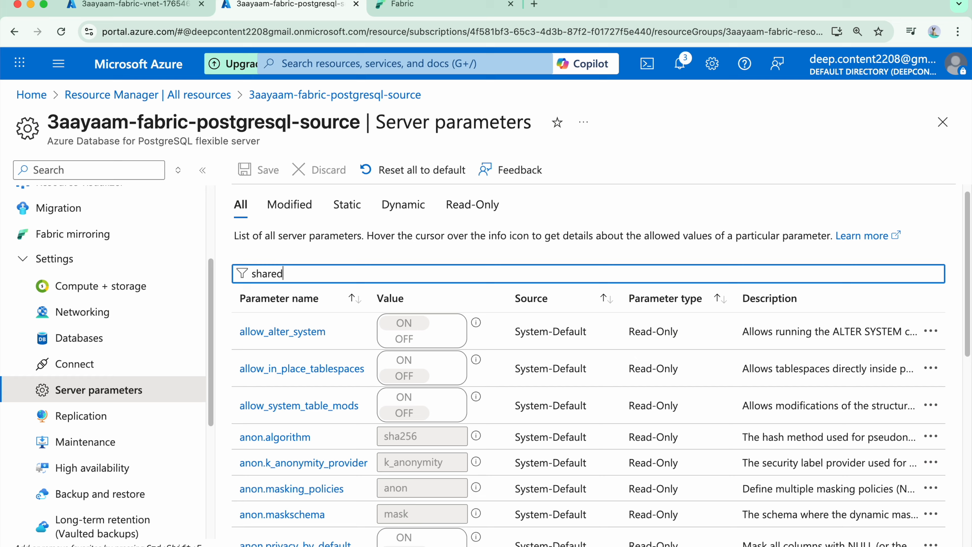
text(_preload)
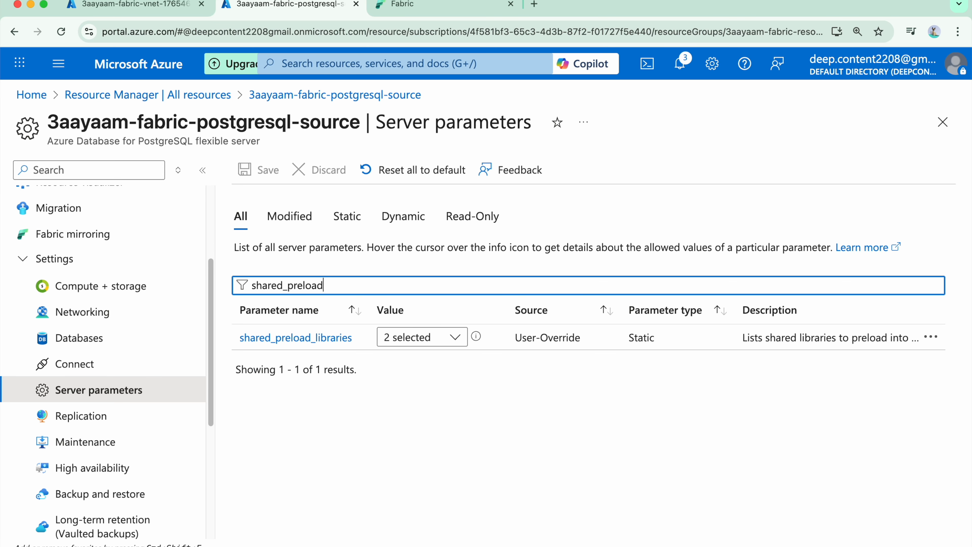
click(427, 339)
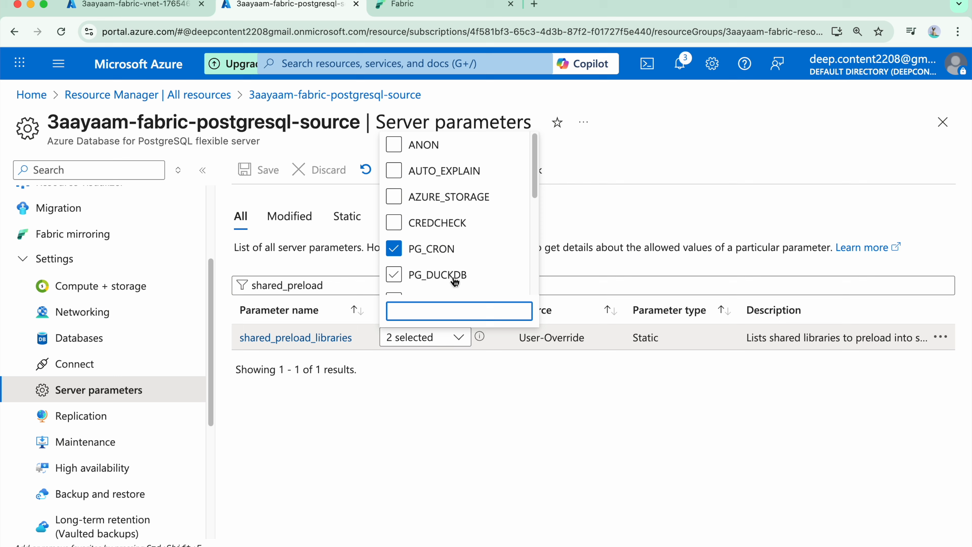
click(450, 197)
click(458, 454)
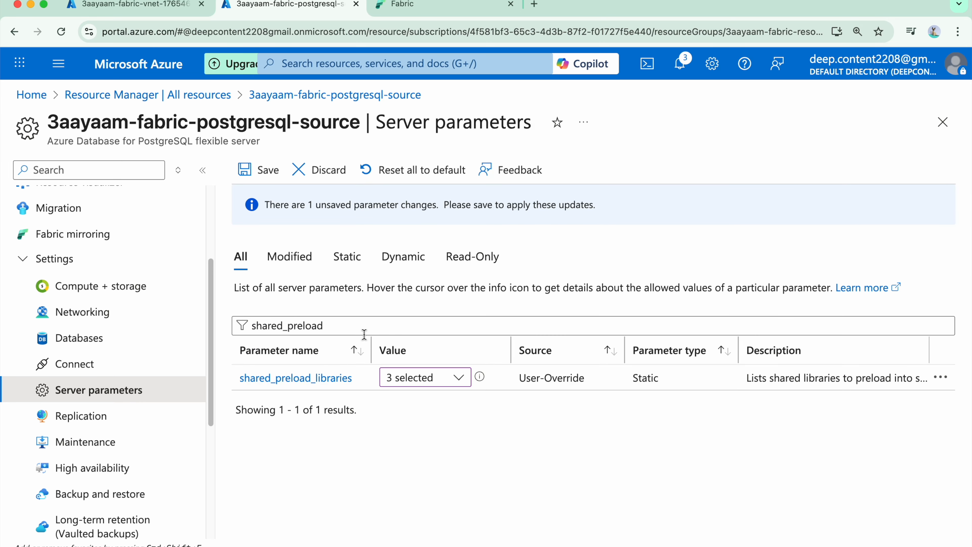
Step: Select AZURE_STORAGE for the azure.extensions server parameter, save the parameter changes and restart the server
drag(362, 330, 193, 327)
text(azure.extensions)
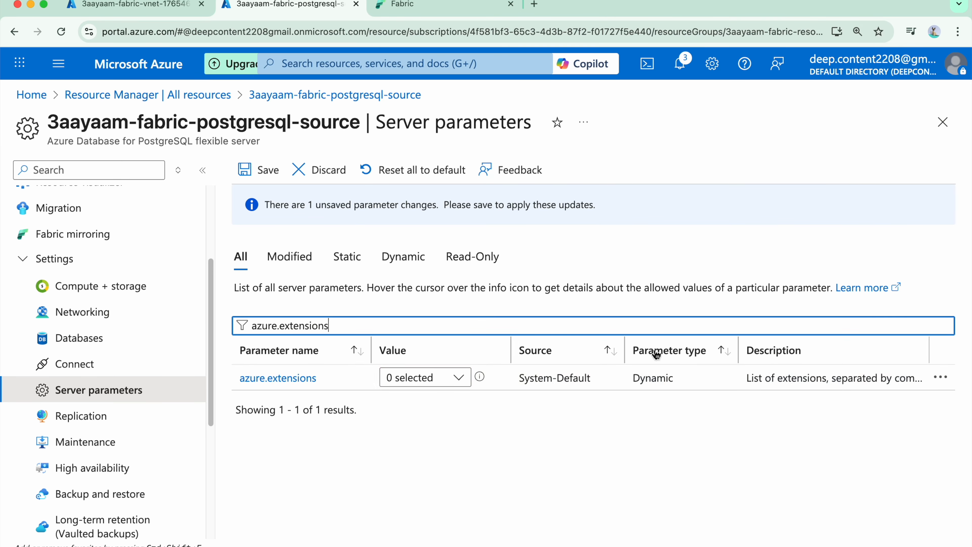
click(453, 378)
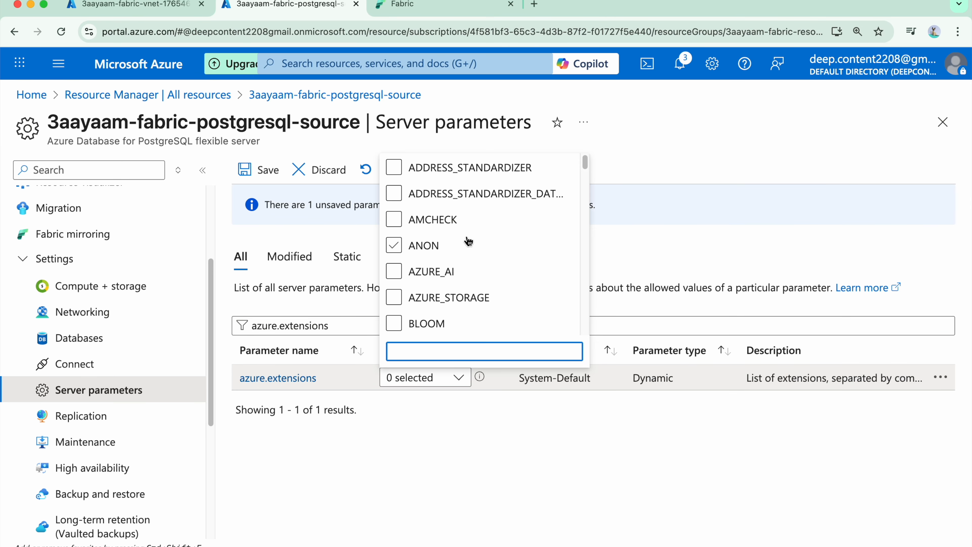
click(477, 298)
click(486, 455)
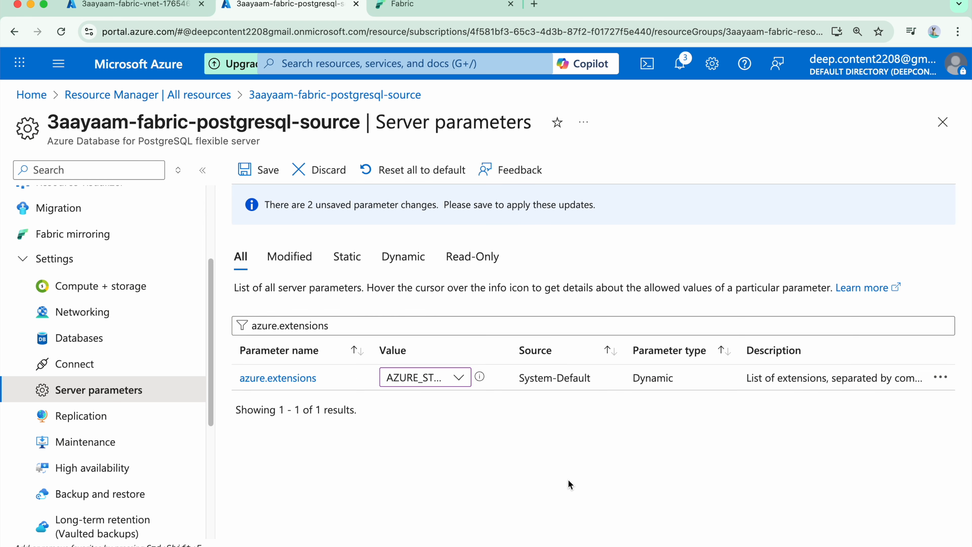
click(260, 183)
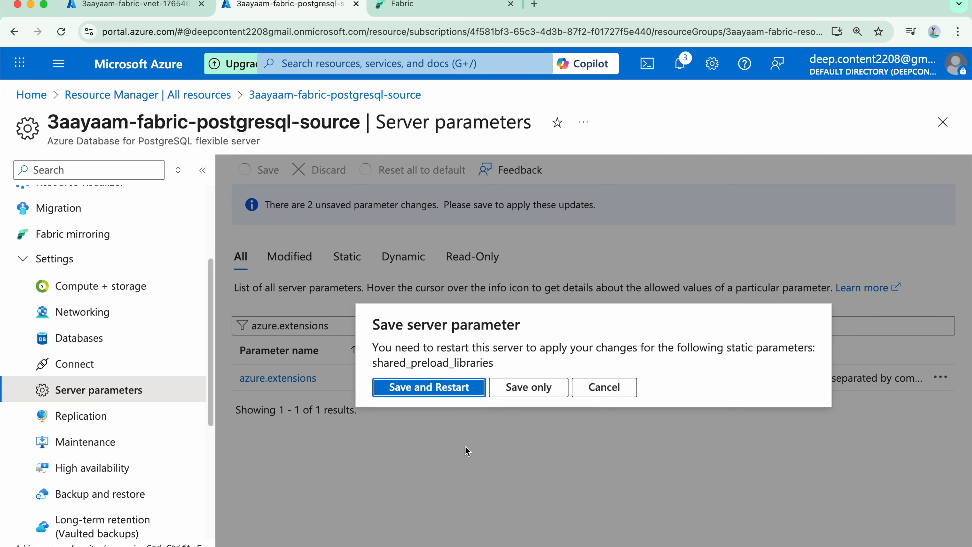
click(443, 388)
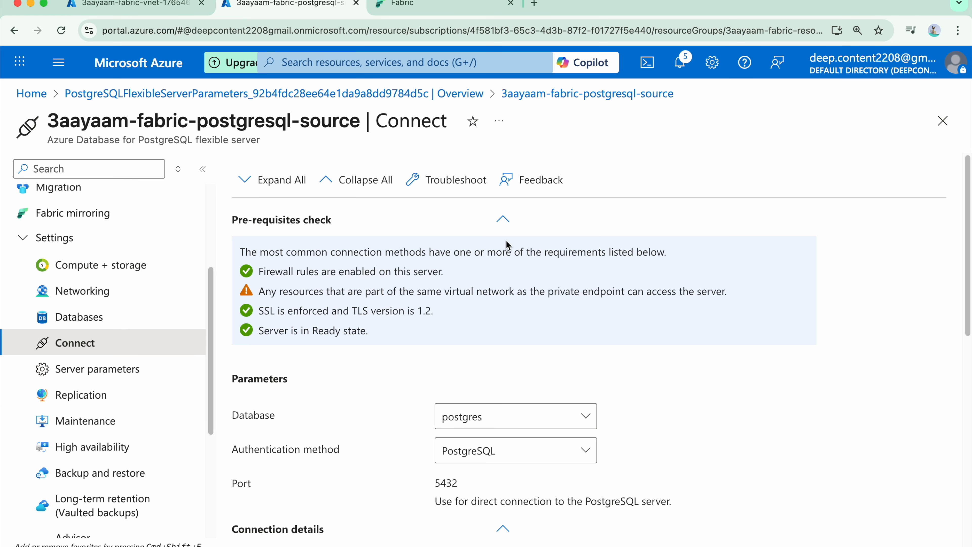
Step: Switch to the psql terminal and create the azure_storage extension in the financedb database
key(super+Tab)
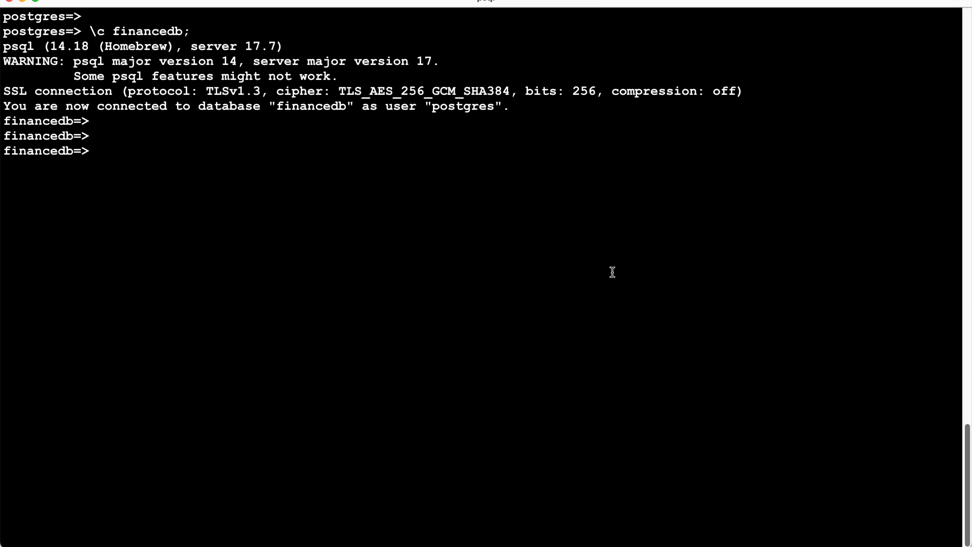
key(Up)
key(Up)
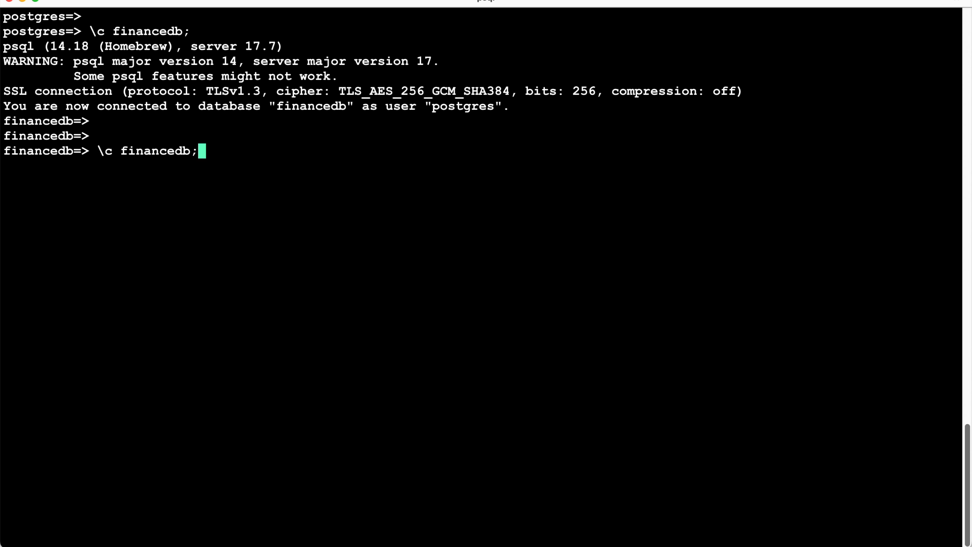
key(Return)
key(Return)
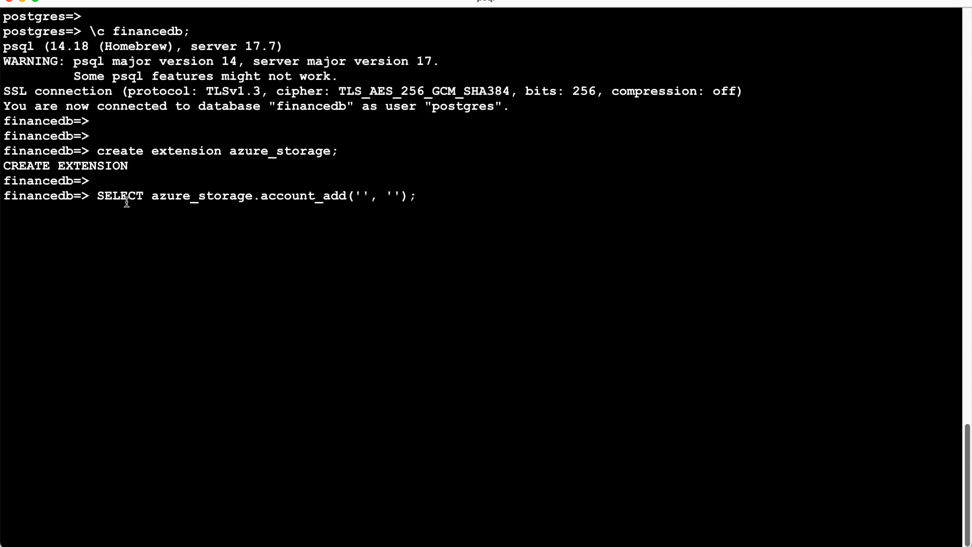
Step: Reveal and copy the key1 value from the access keys of the 3aayaamfabricstorageacc storage account in the Azure portal
double_click(157, 197)
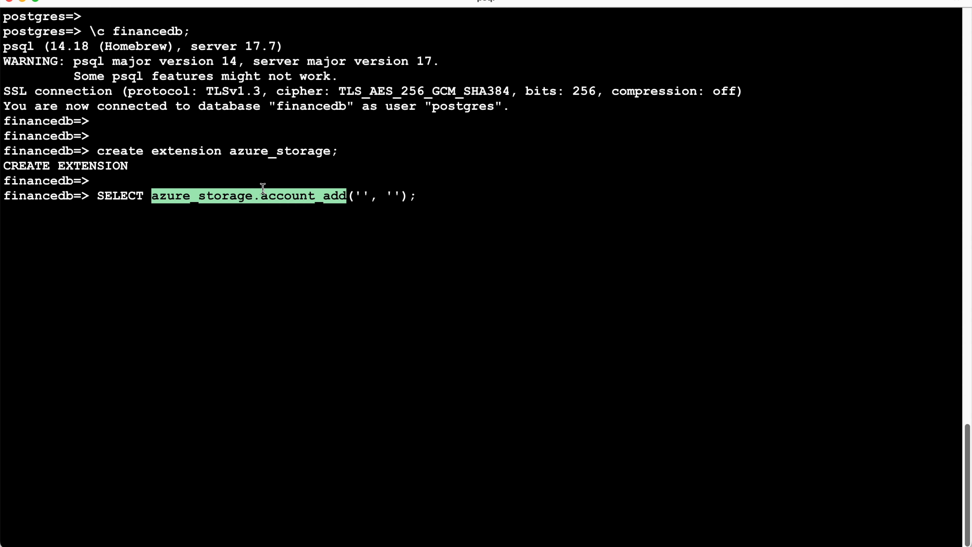
click(417, 224)
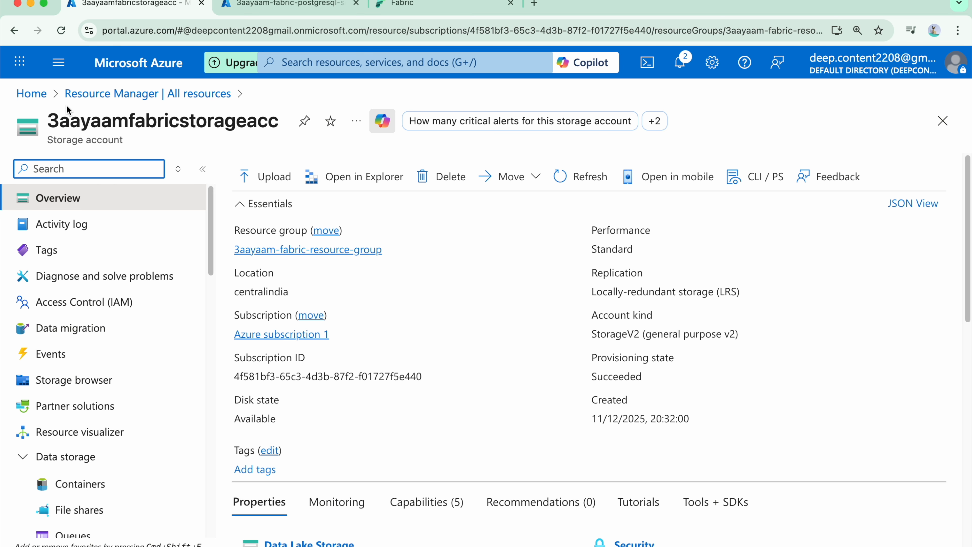
scroll(79, 326, down, 3)
scroll(102, 239, down, 8)
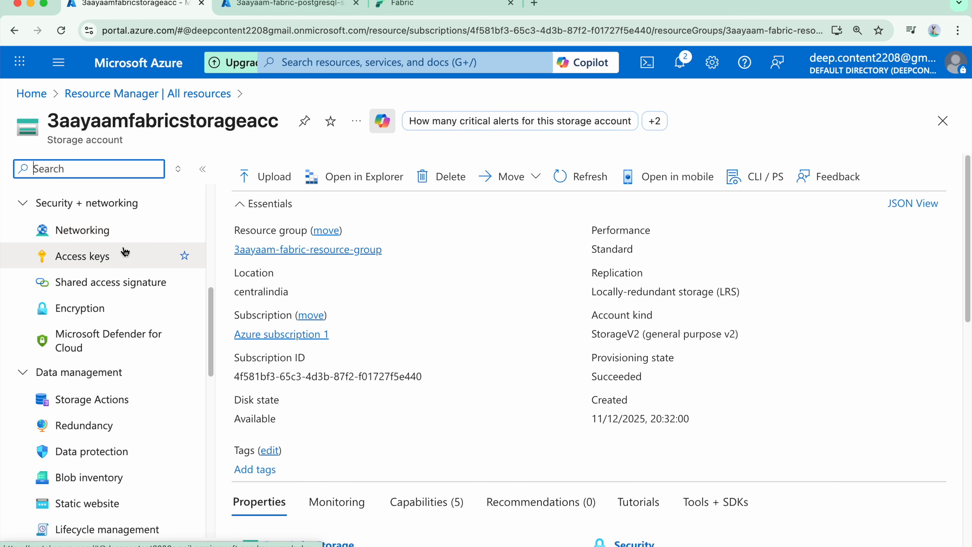
click(111, 258)
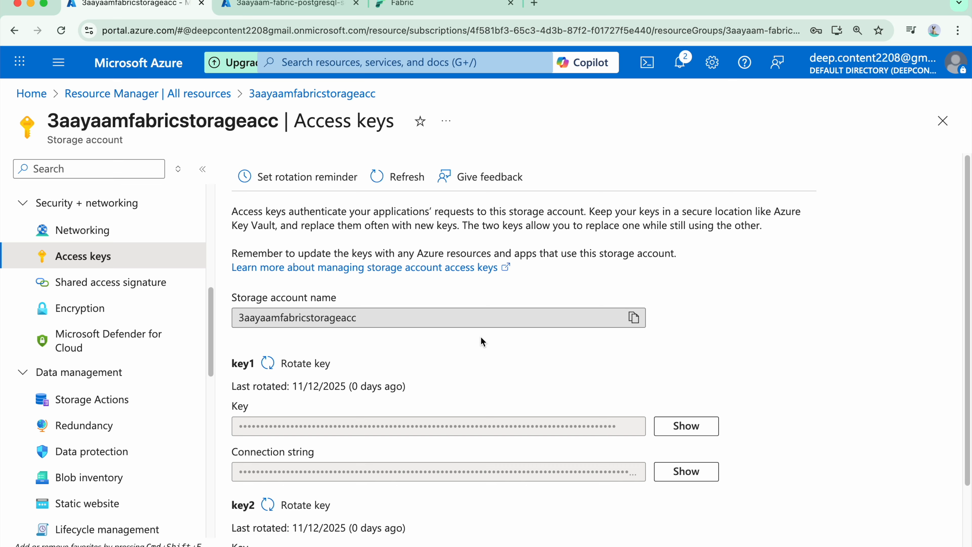
scroll(481, 338, down, 3)
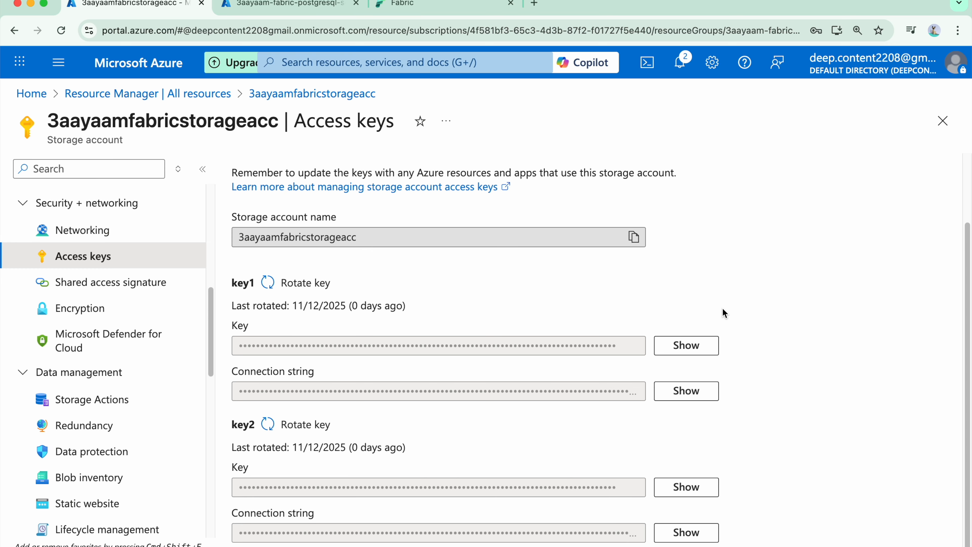
click(710, 346)
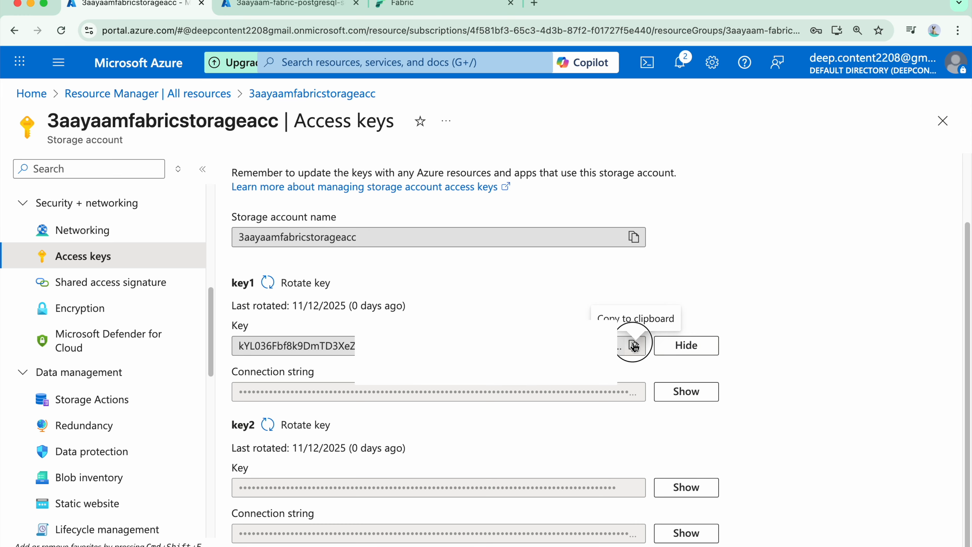
click(704, 345)
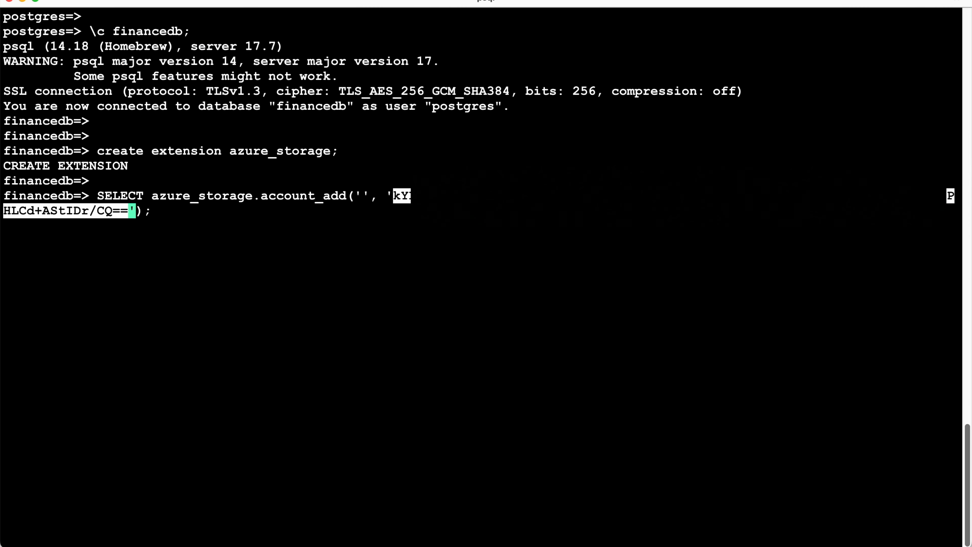
Step: Register the 3aayaamfabricstorageacc storage account in financedb with azure_storage.account_add, supplying the account name and the copied access key
key(Left)
key(Left)
key(Left)
key(Left)
key(Left)
key(Left)
key(Left)
key(Left)
key(Left)
key(Left)
key(Left)
key(Left)
key(Left)
key(Left)
key(Left)
key(Left)
key(Left)
key(Left)
key(Left)
key(Left)
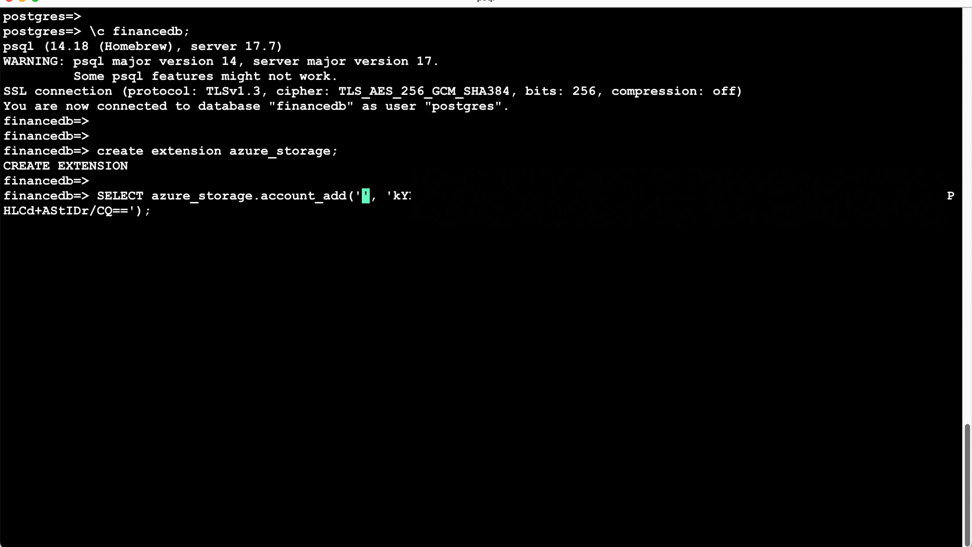
key(super+v)
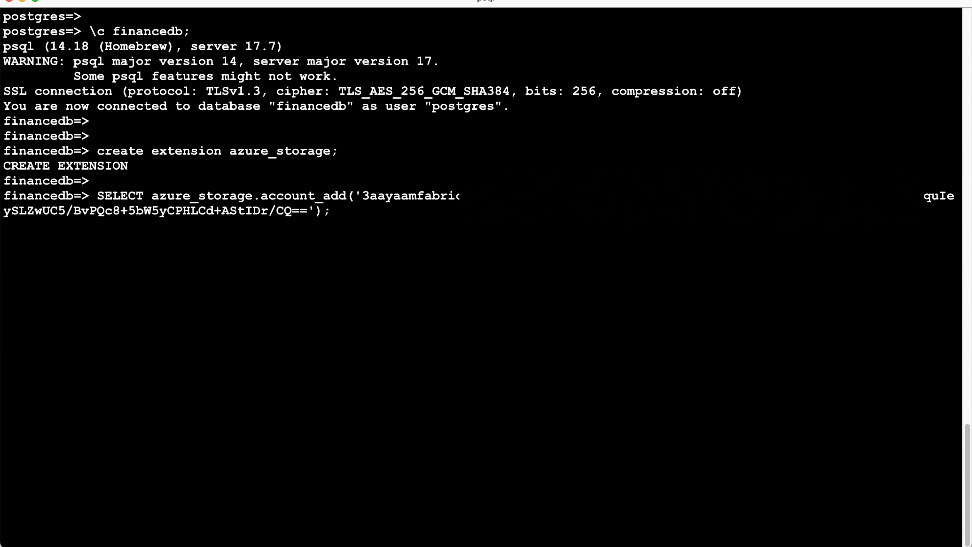
key(Return)
key(Return)
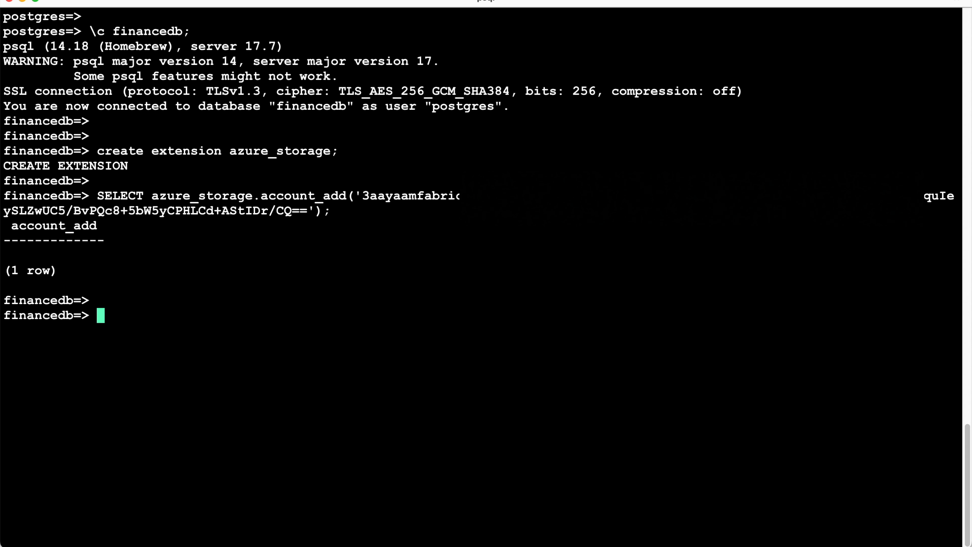
Step: Grant the postgres user access to 3aayaamfabricstorageacc with an azure_storage.account_user_add query
key(super+v)
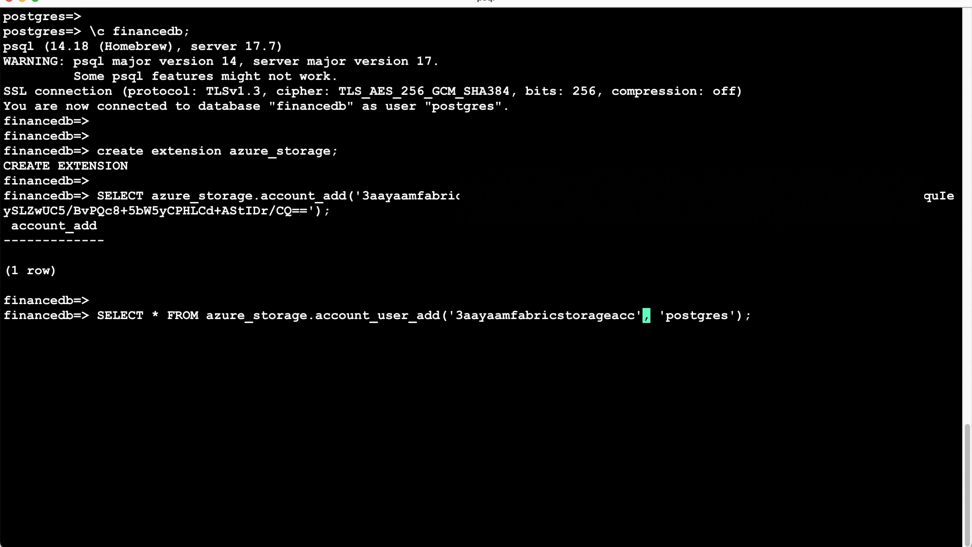
double_click(312, 322)
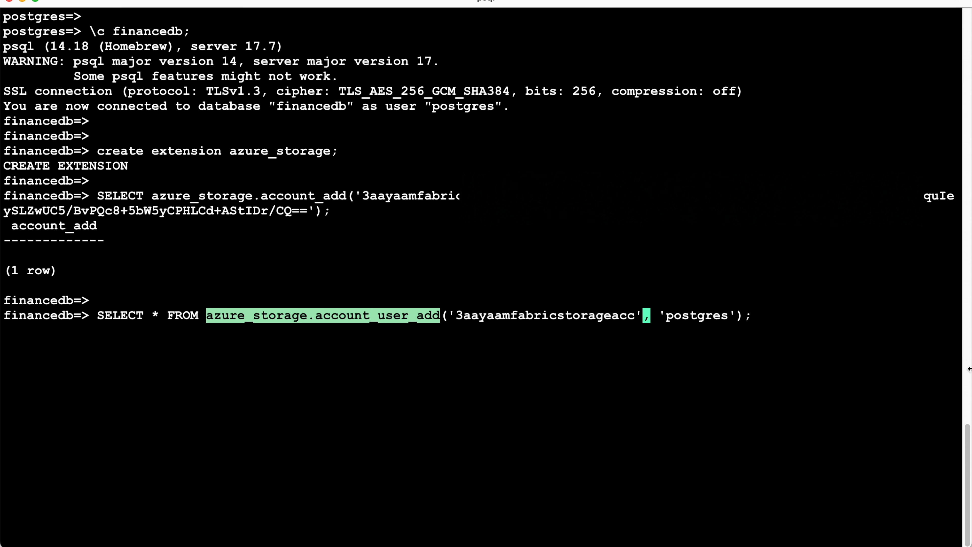
key(Return)
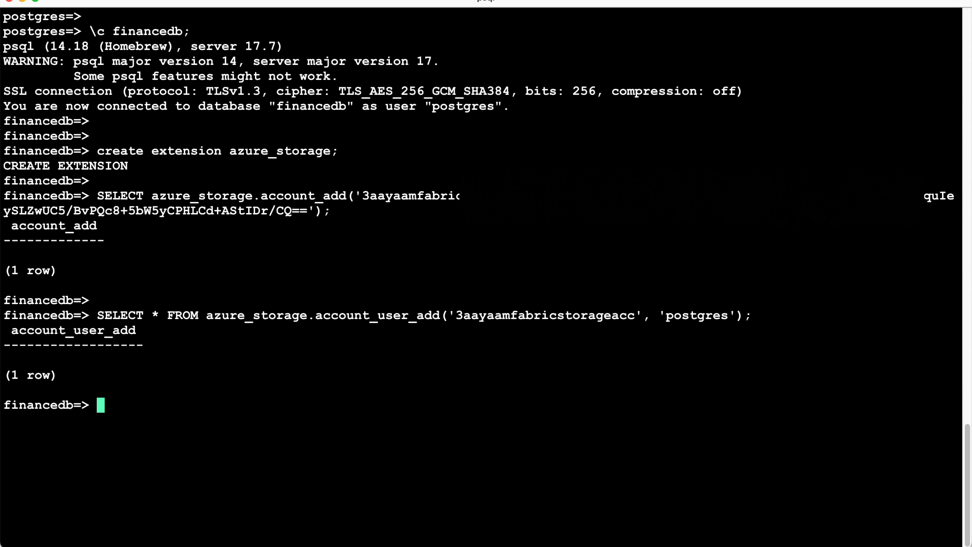
double_click(683, 311)
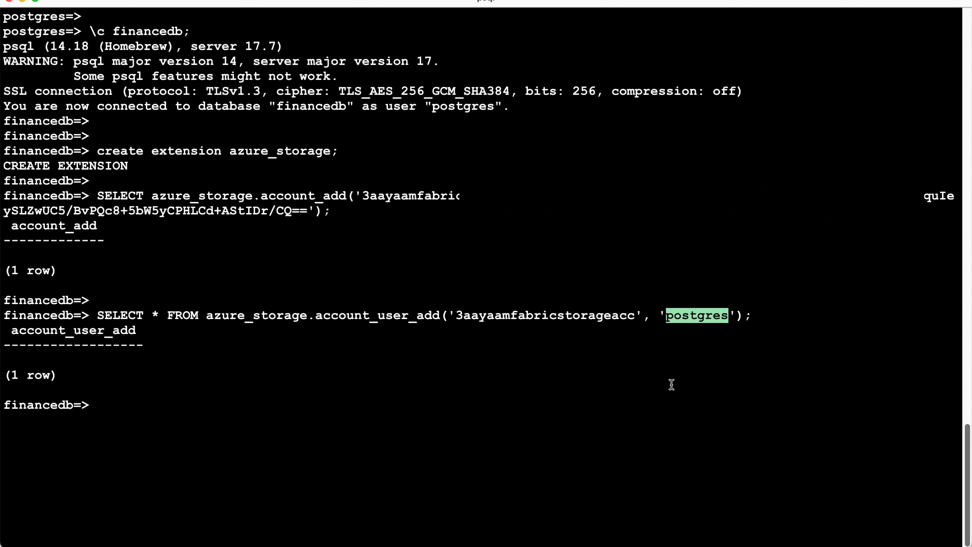
Step: List the files in 3aayaam-fabric-adls-container of 3aayaamfabricstorageacc with an azure_storage.blob_list query on a cleared terminal
key(super+v)
text(;)
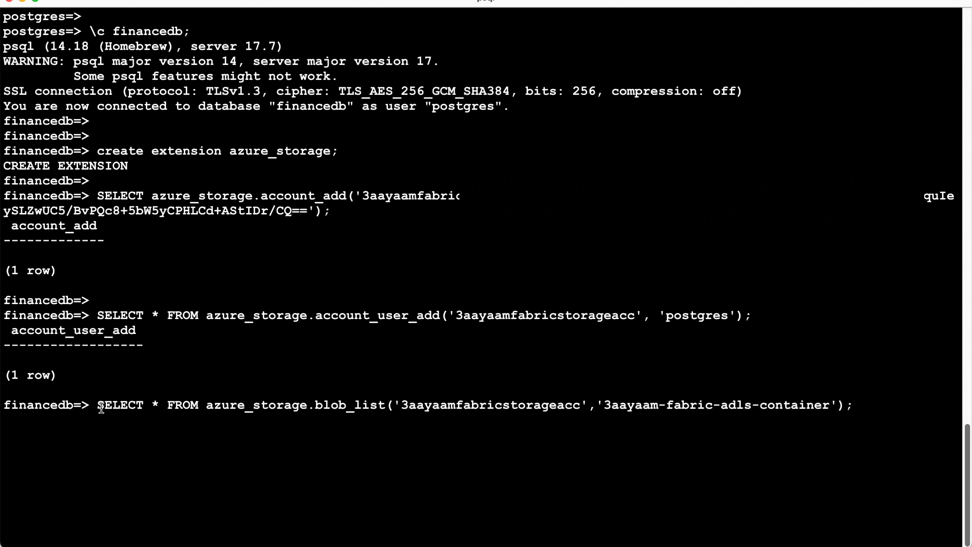
drag(97, 405, 175, 406)
double_click(245, 406)
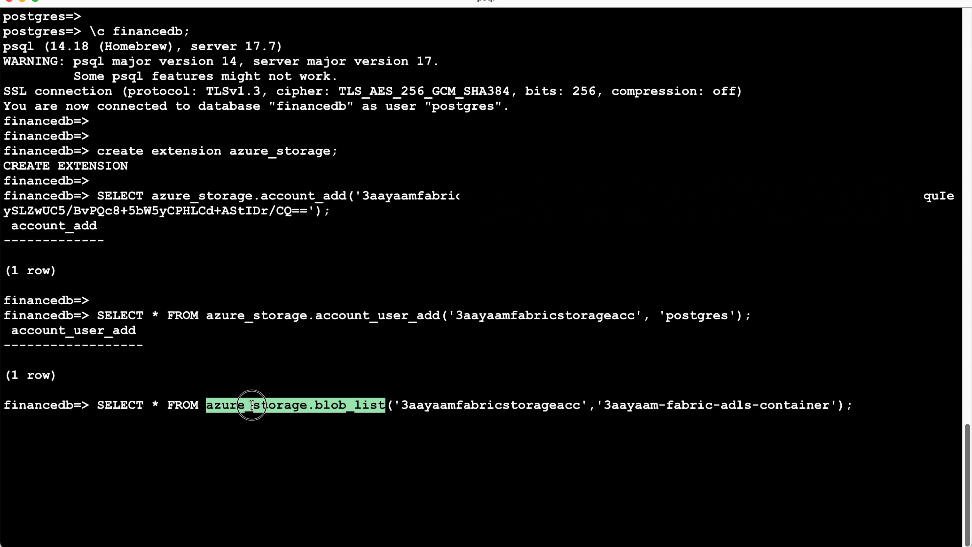
click(478, 449)
double_click(482, 404)
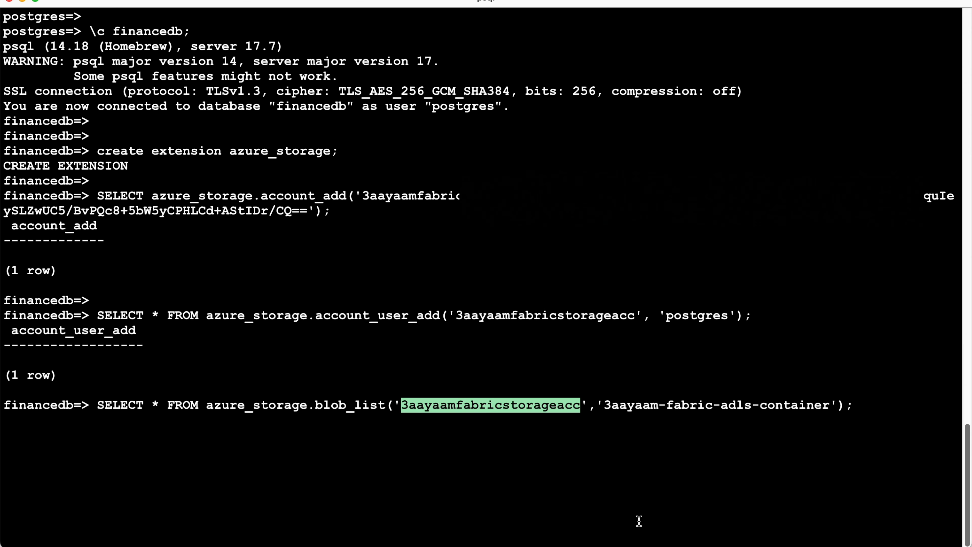
drag(605, 406, 832, 408)
triple_click(832, 411)
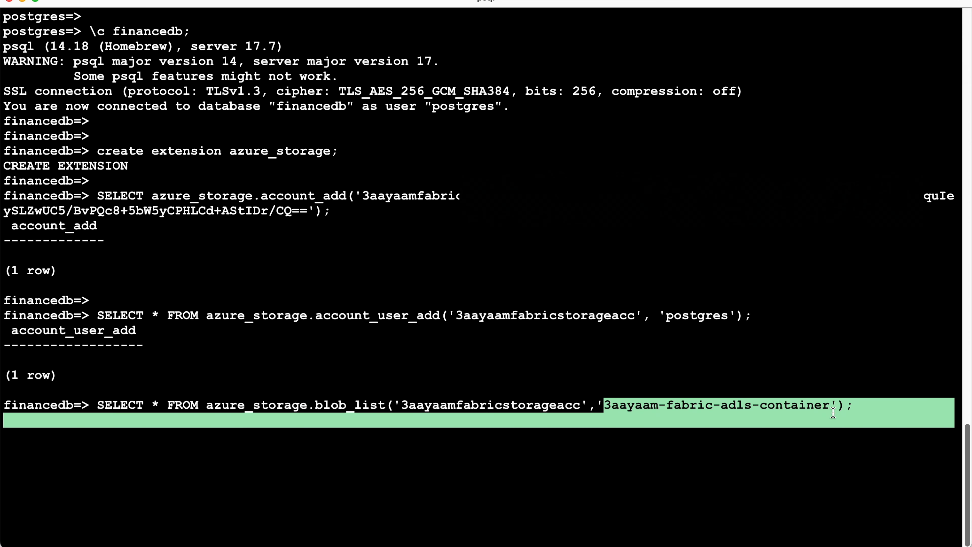
click(886, 440)
key(ctrl+l)
key(Return)
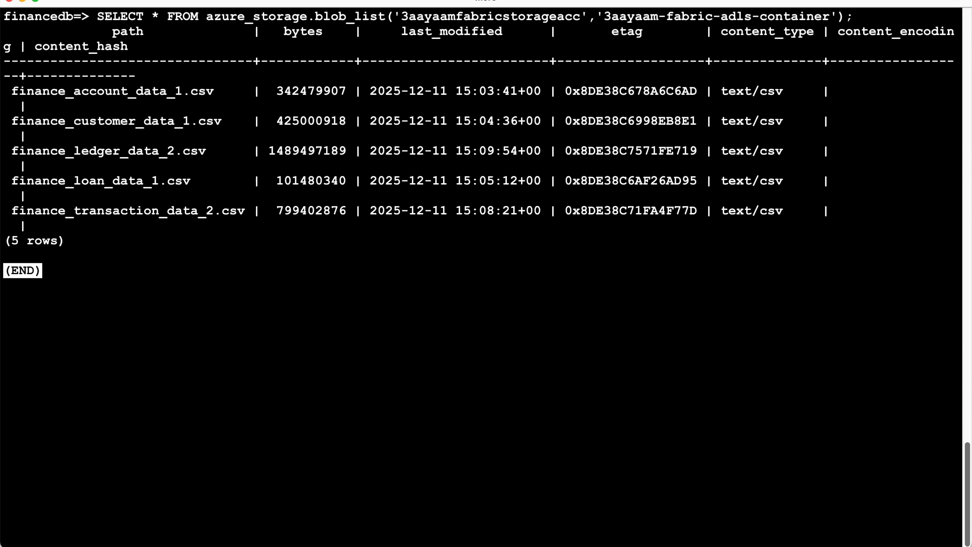
Step: Exit the query output view and examine the listed file paths and byte sizes, including finance_account_data_1.csv
key(q)
key(Return)
key(Return)
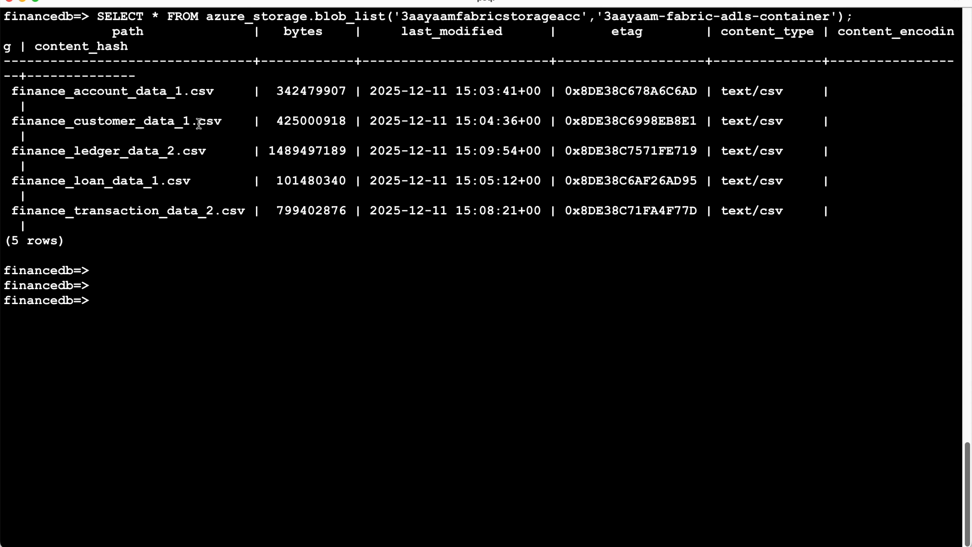
double_click(131, 90)
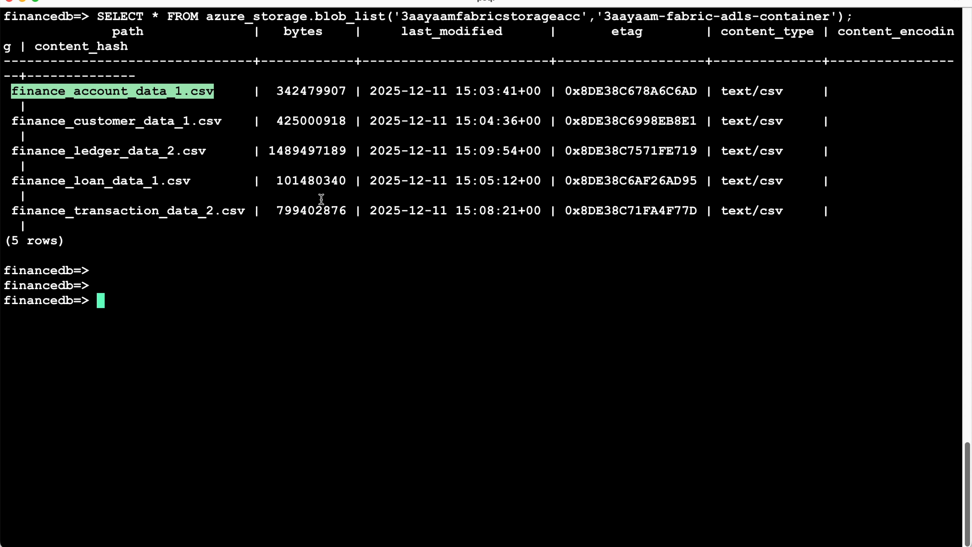
double_click(300, 34)
click(80, 74)
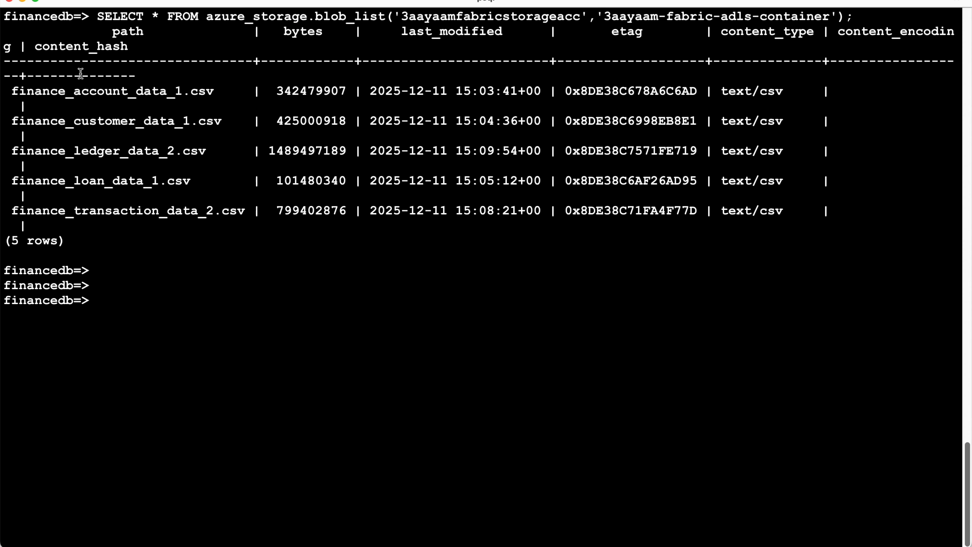
double_click(90, 91)
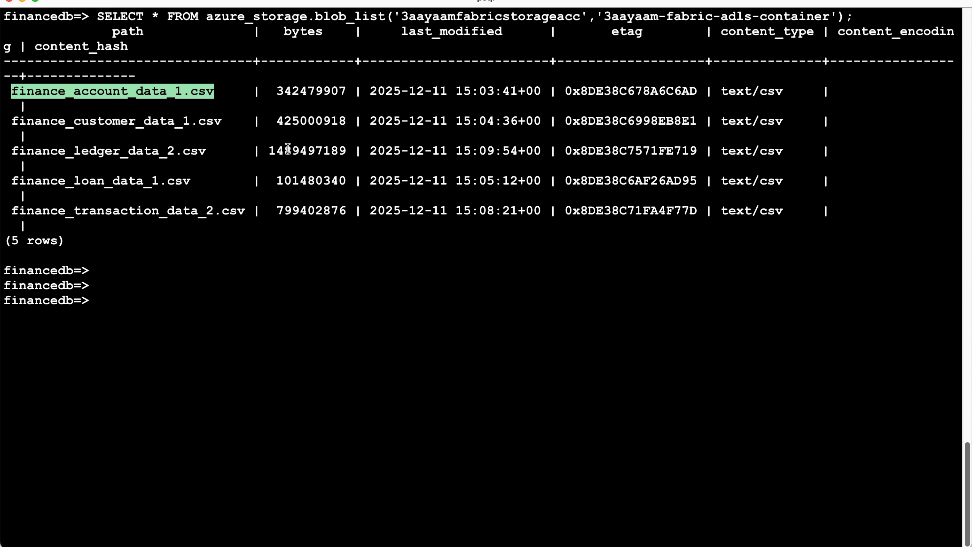
Step: Open the properties of finance_account_data_1.csv in the Azure portal's 3aayaam-fabric-adls-container and copy the file's URL
drag(365, 304, 542, 311)
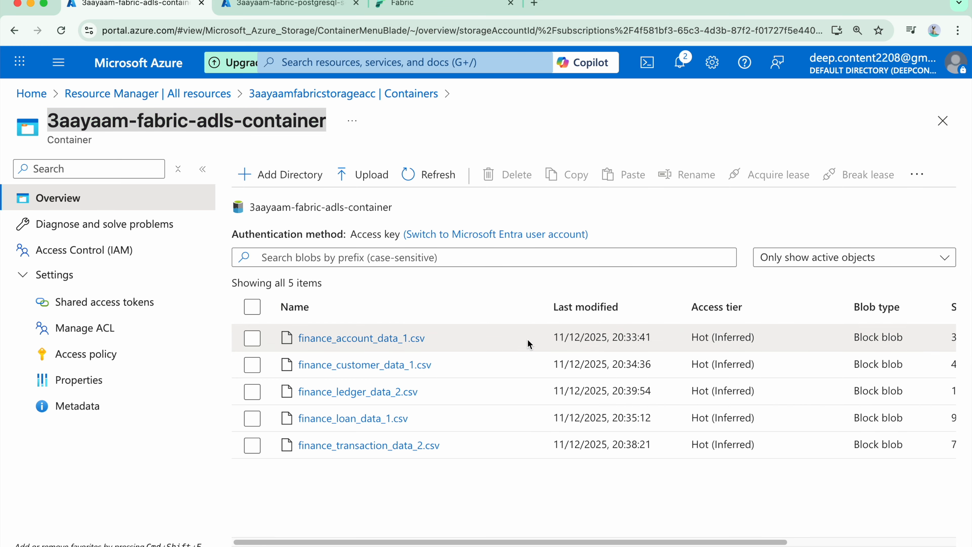
click(372, 339)
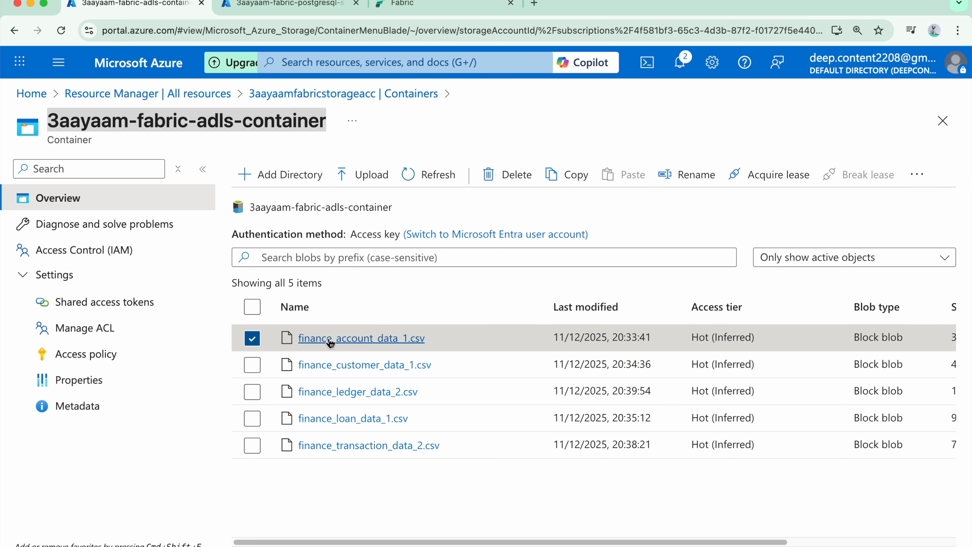
click(329, 339)
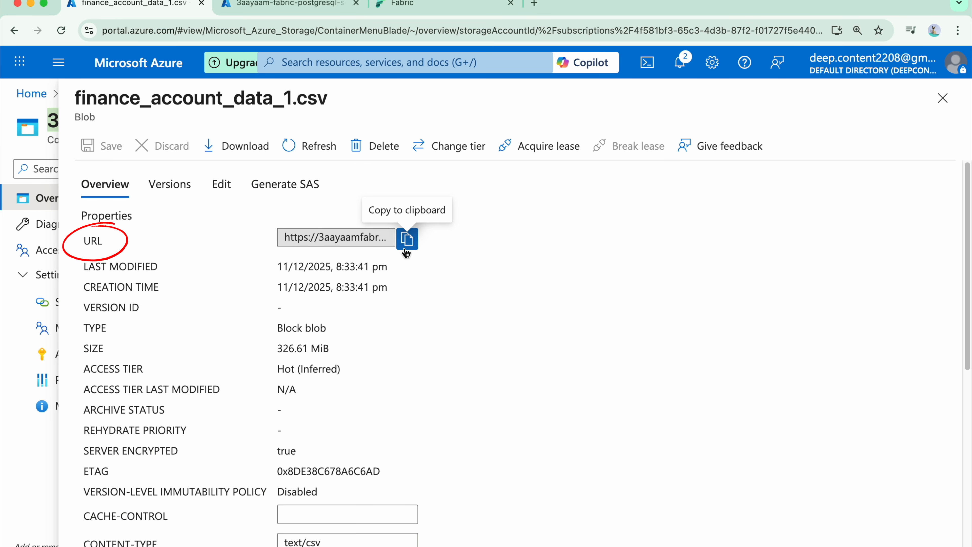
click(407, 238)
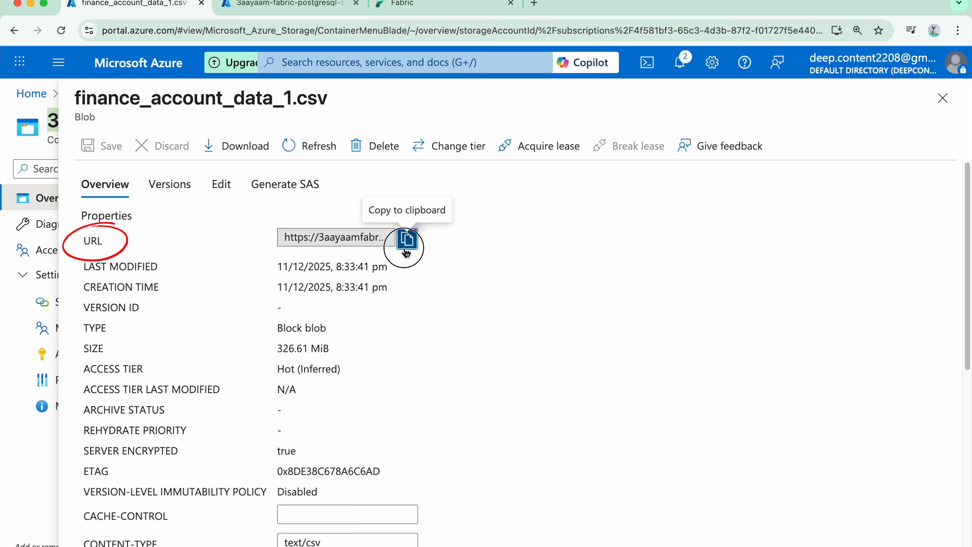
Step: Load finance_account_data_1.csv from its copied blob URL into the account table with a copy statement using csv format and header
key(super+v)
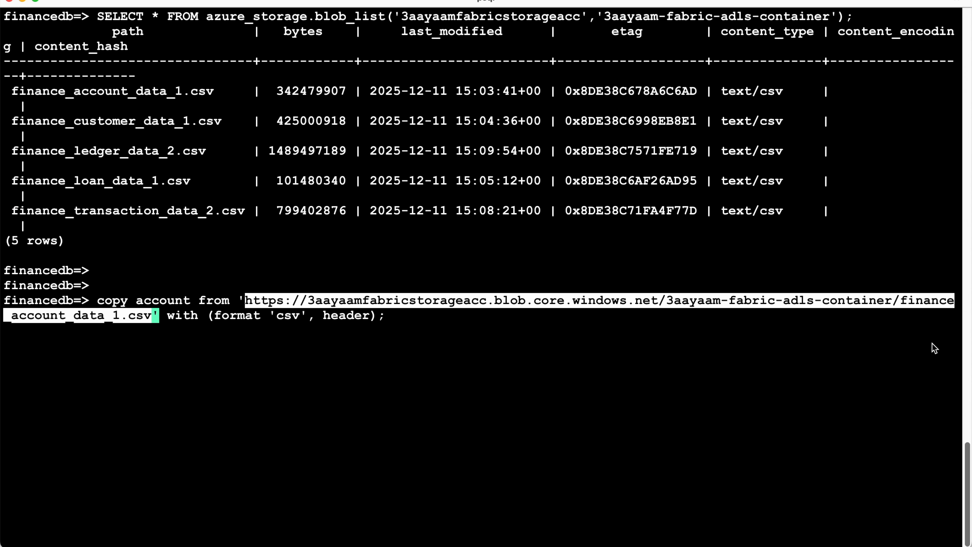
key(Right)
key(Right)
key(Right)
key(Right)
key(Right)
key(Right)
key(Right)
key(Right)
key(Right)
key(Right)
key(Right)
key(Right)
key(Right)
key(Right)
key(Right)
key(Right)
key(Right)
key(Right)
key(Right)
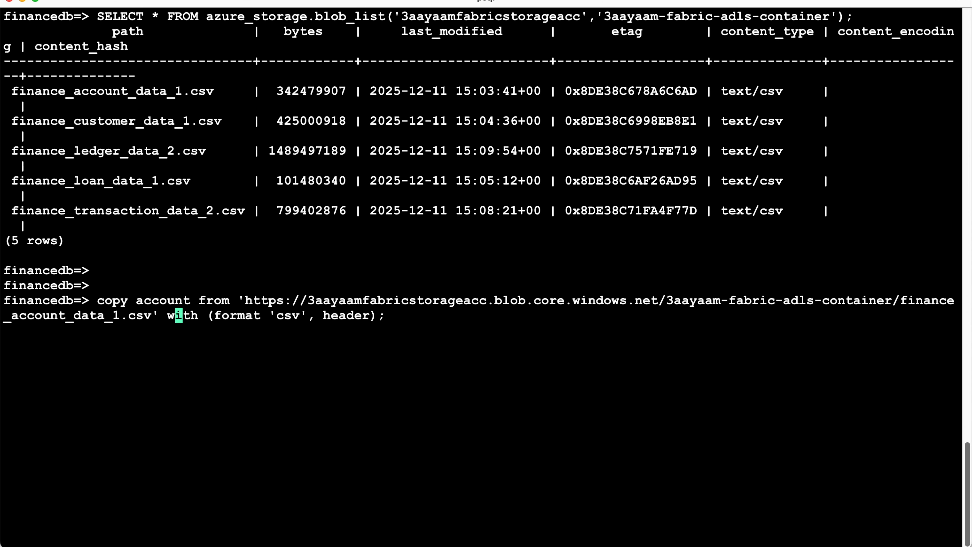
key(Right)
key(Right)
key(Right)
key(Right)
key(Right)
key(Right)
key(Right)
double_click(151, 301)
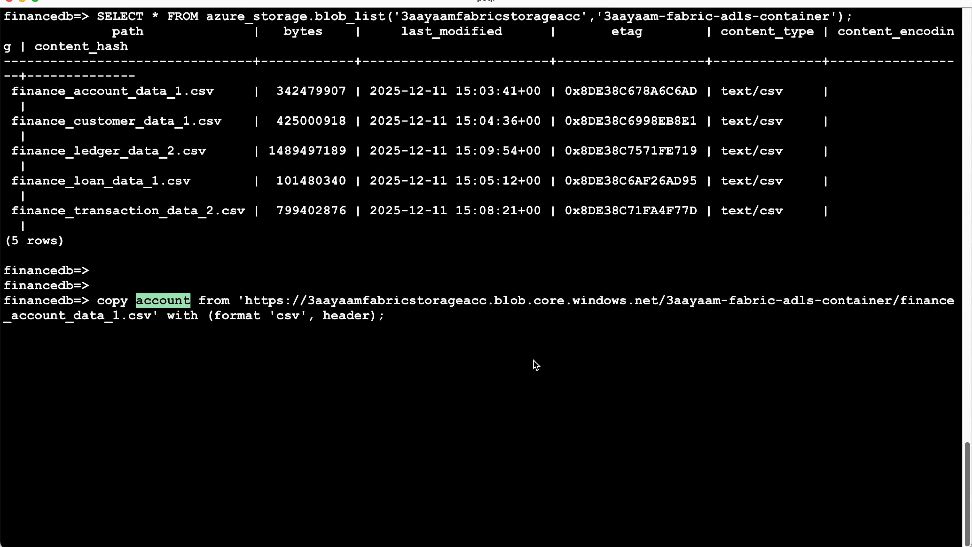
key(Return)
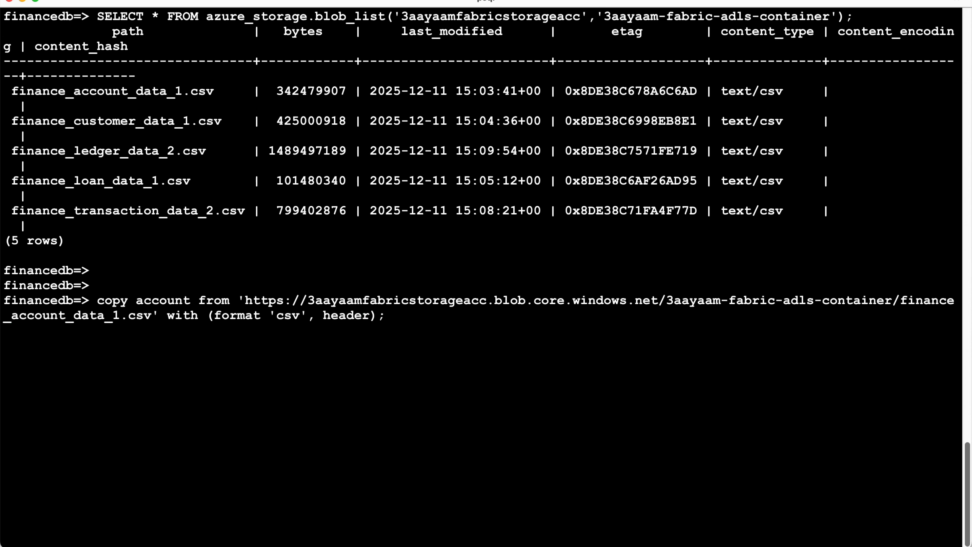